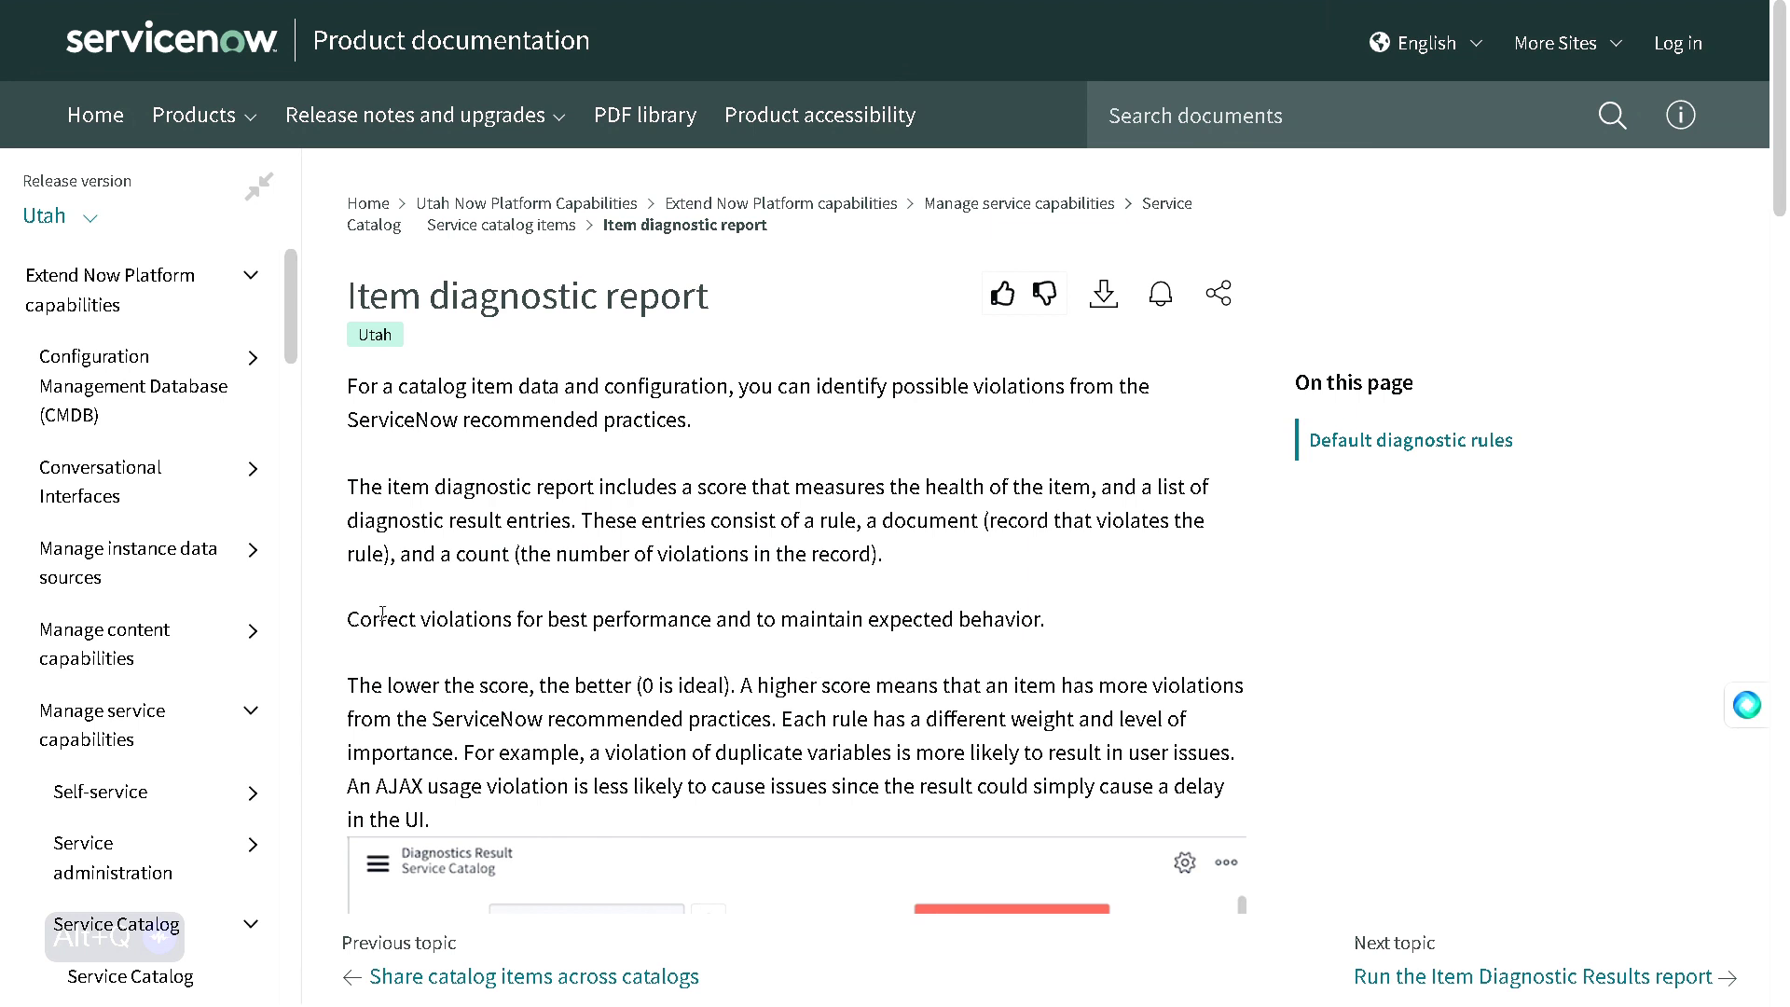
Highlight the documentation passages on correcting violations and maintaining expected behavior, then scroll onward.
drag(402, 625, 473, 685)
click(514, 619)
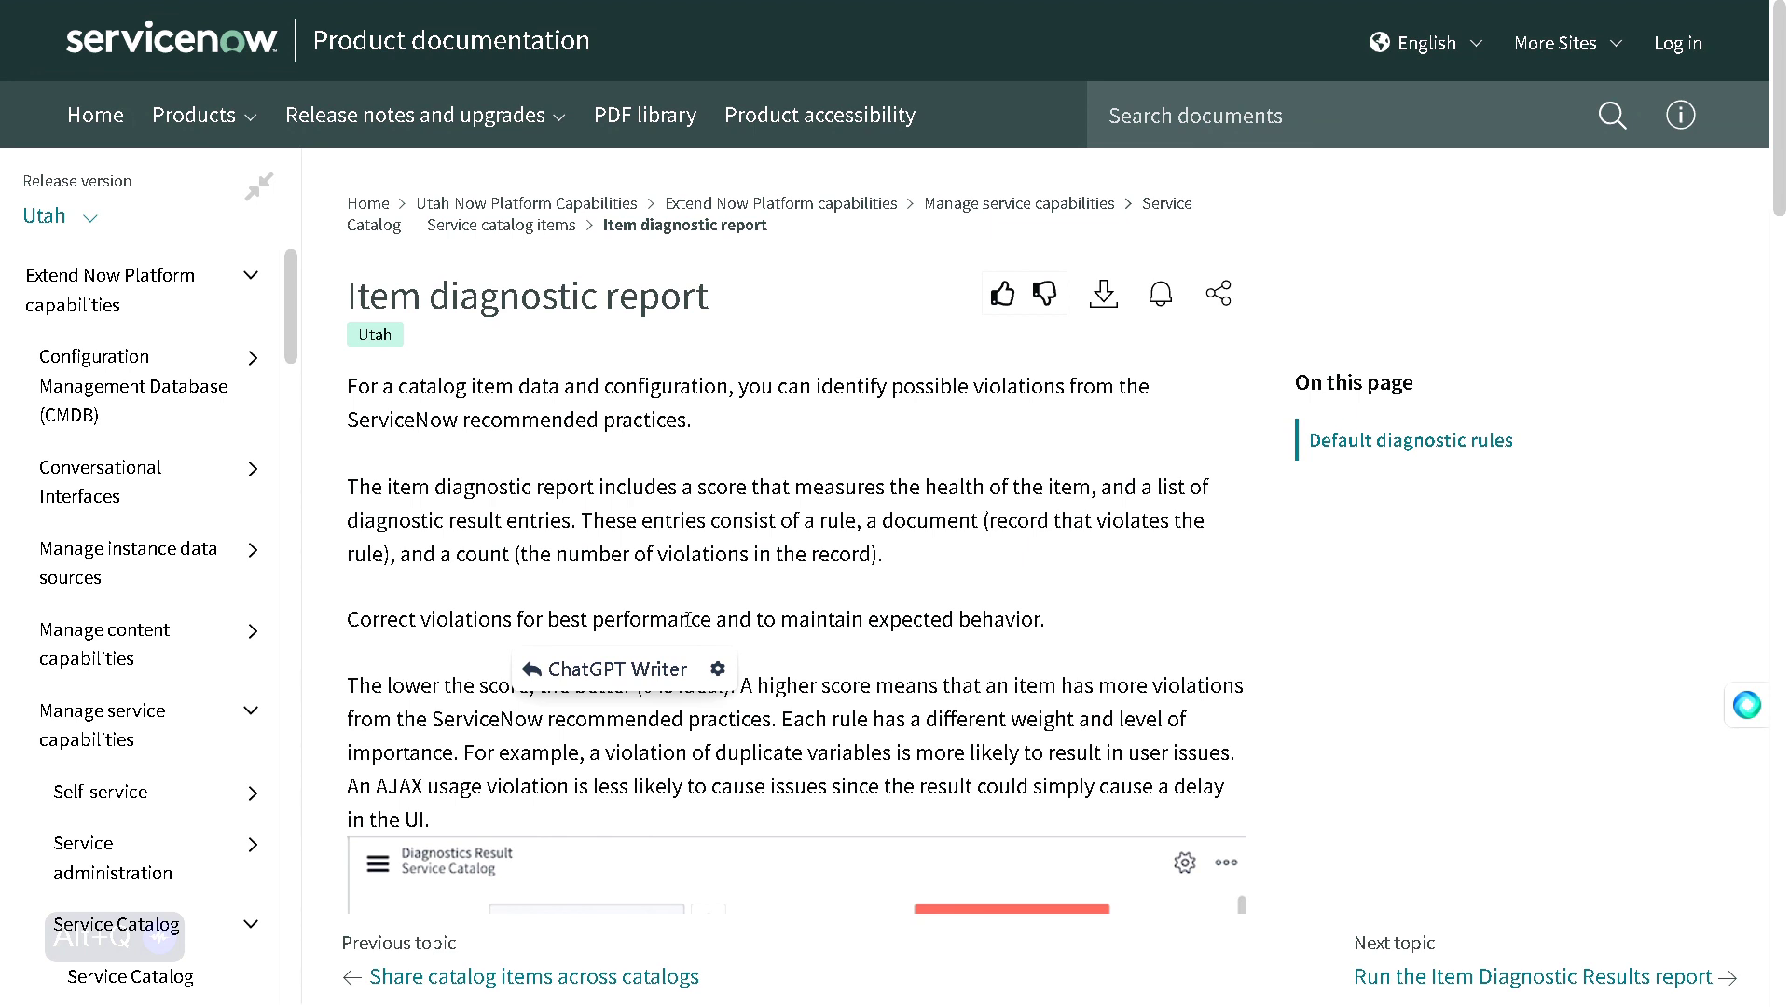
drag(727, 619, 889, 620)
scroll(850, 459, down, 7)
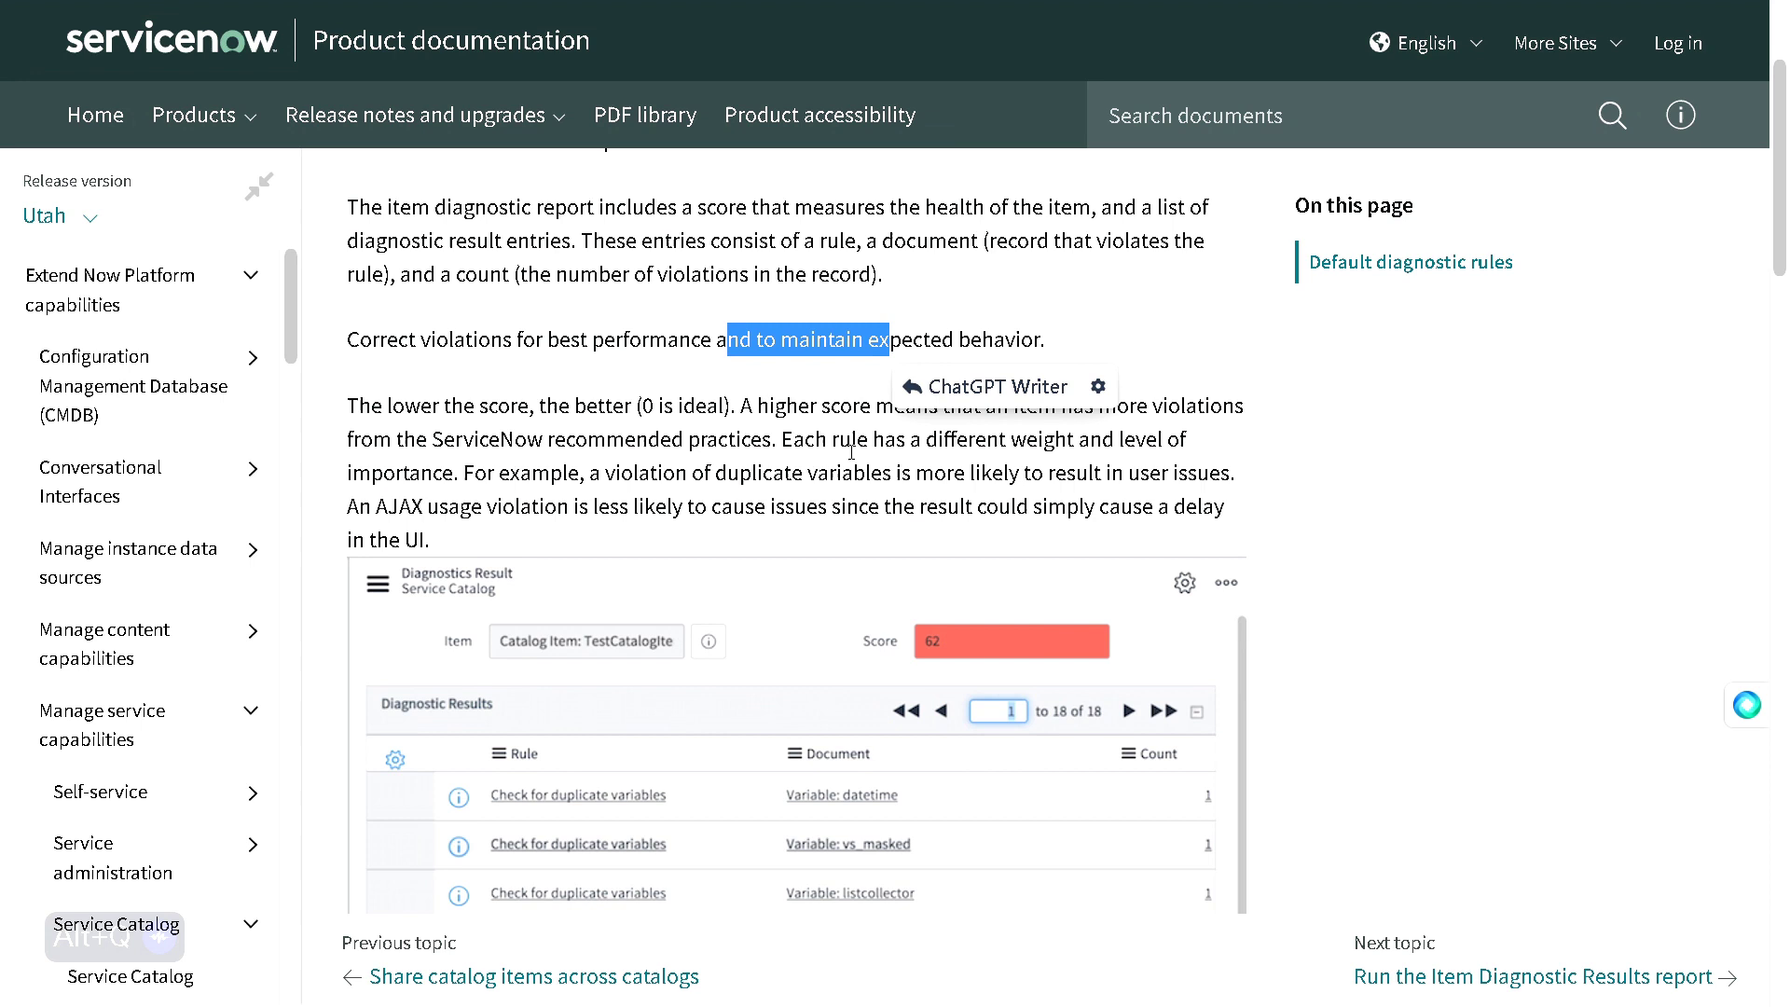
scroll(750, 452, down, 6)
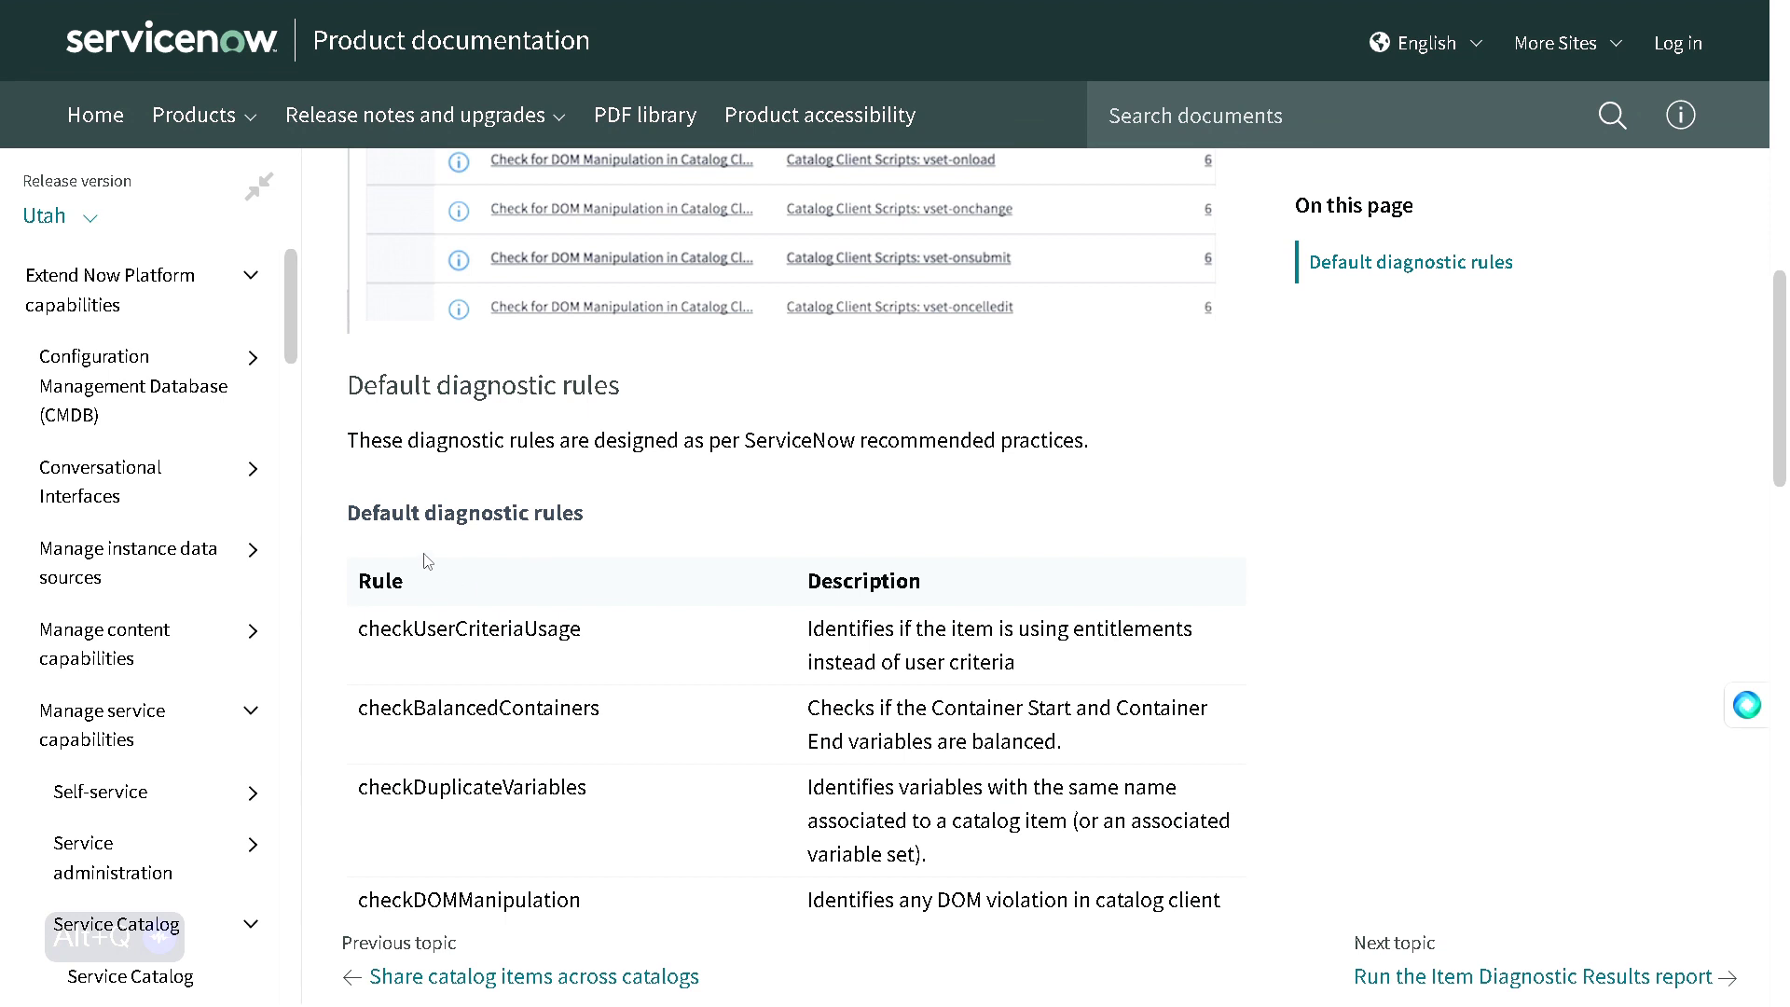
scroll(428, 561, down, 3)
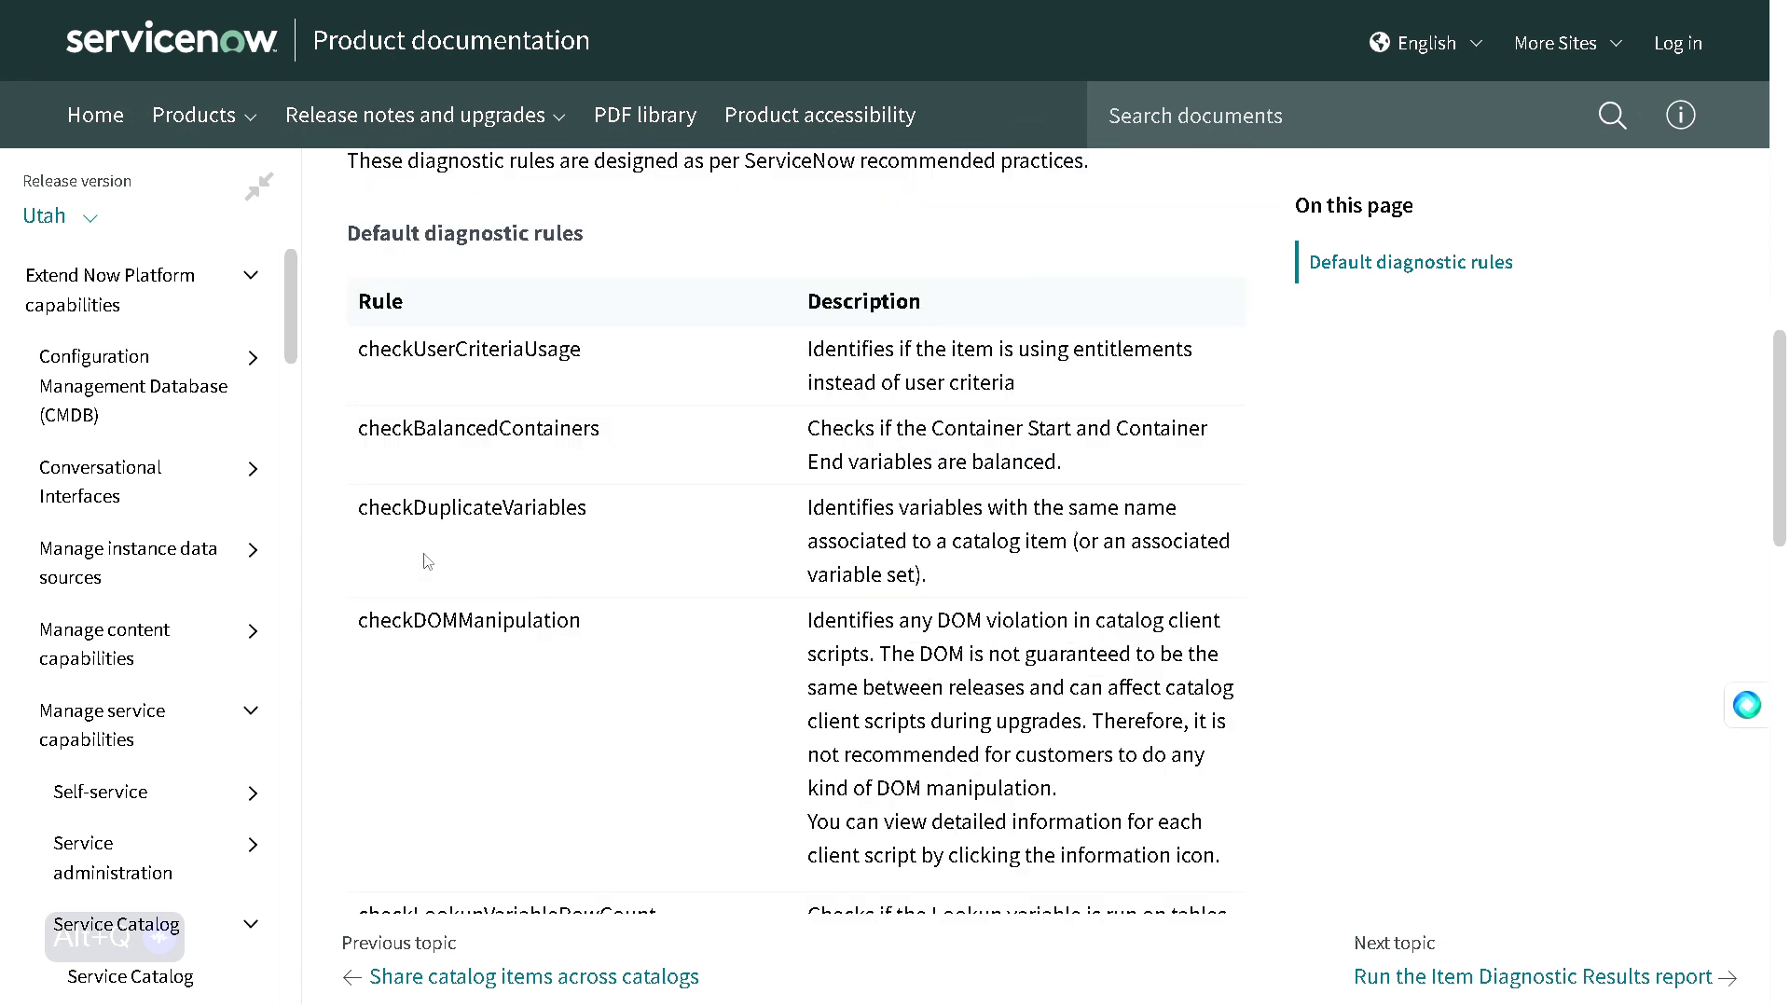
scroll(428, 561, up, 1)
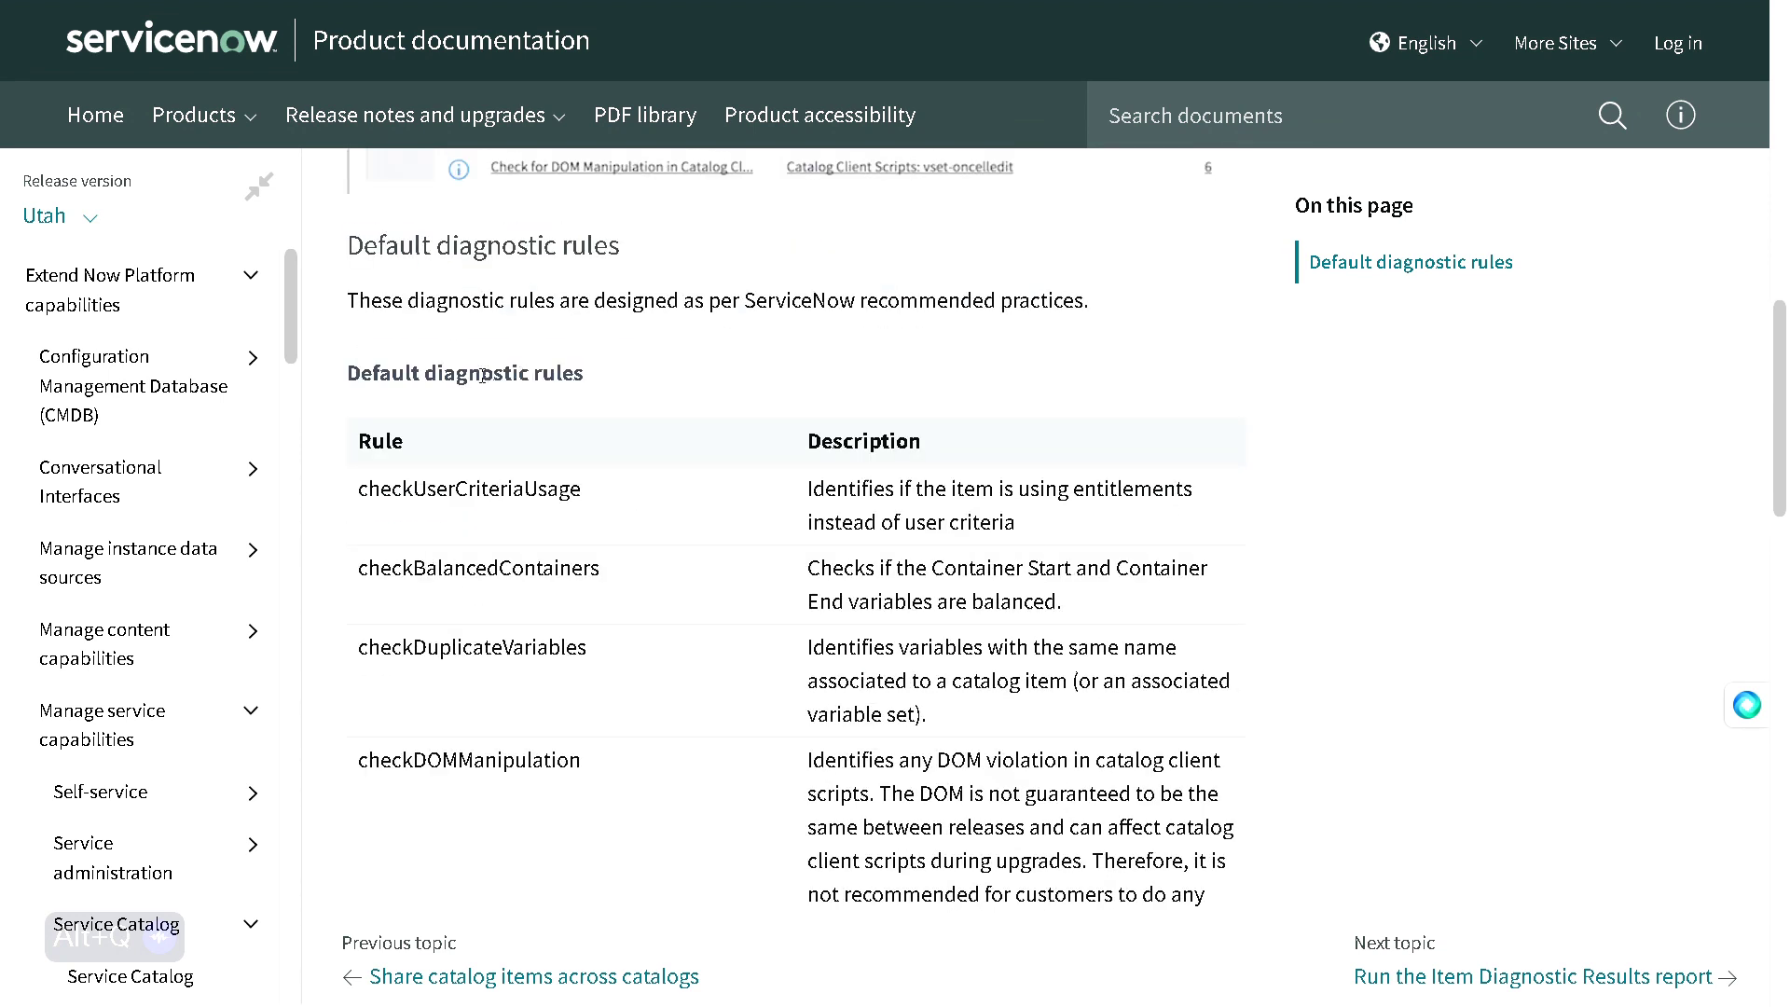
Read through the default diagnostic rules table, selecting rule names such as checkAJAX and checkSelectBoxUnique.
drag(389, 499, 569, 491)
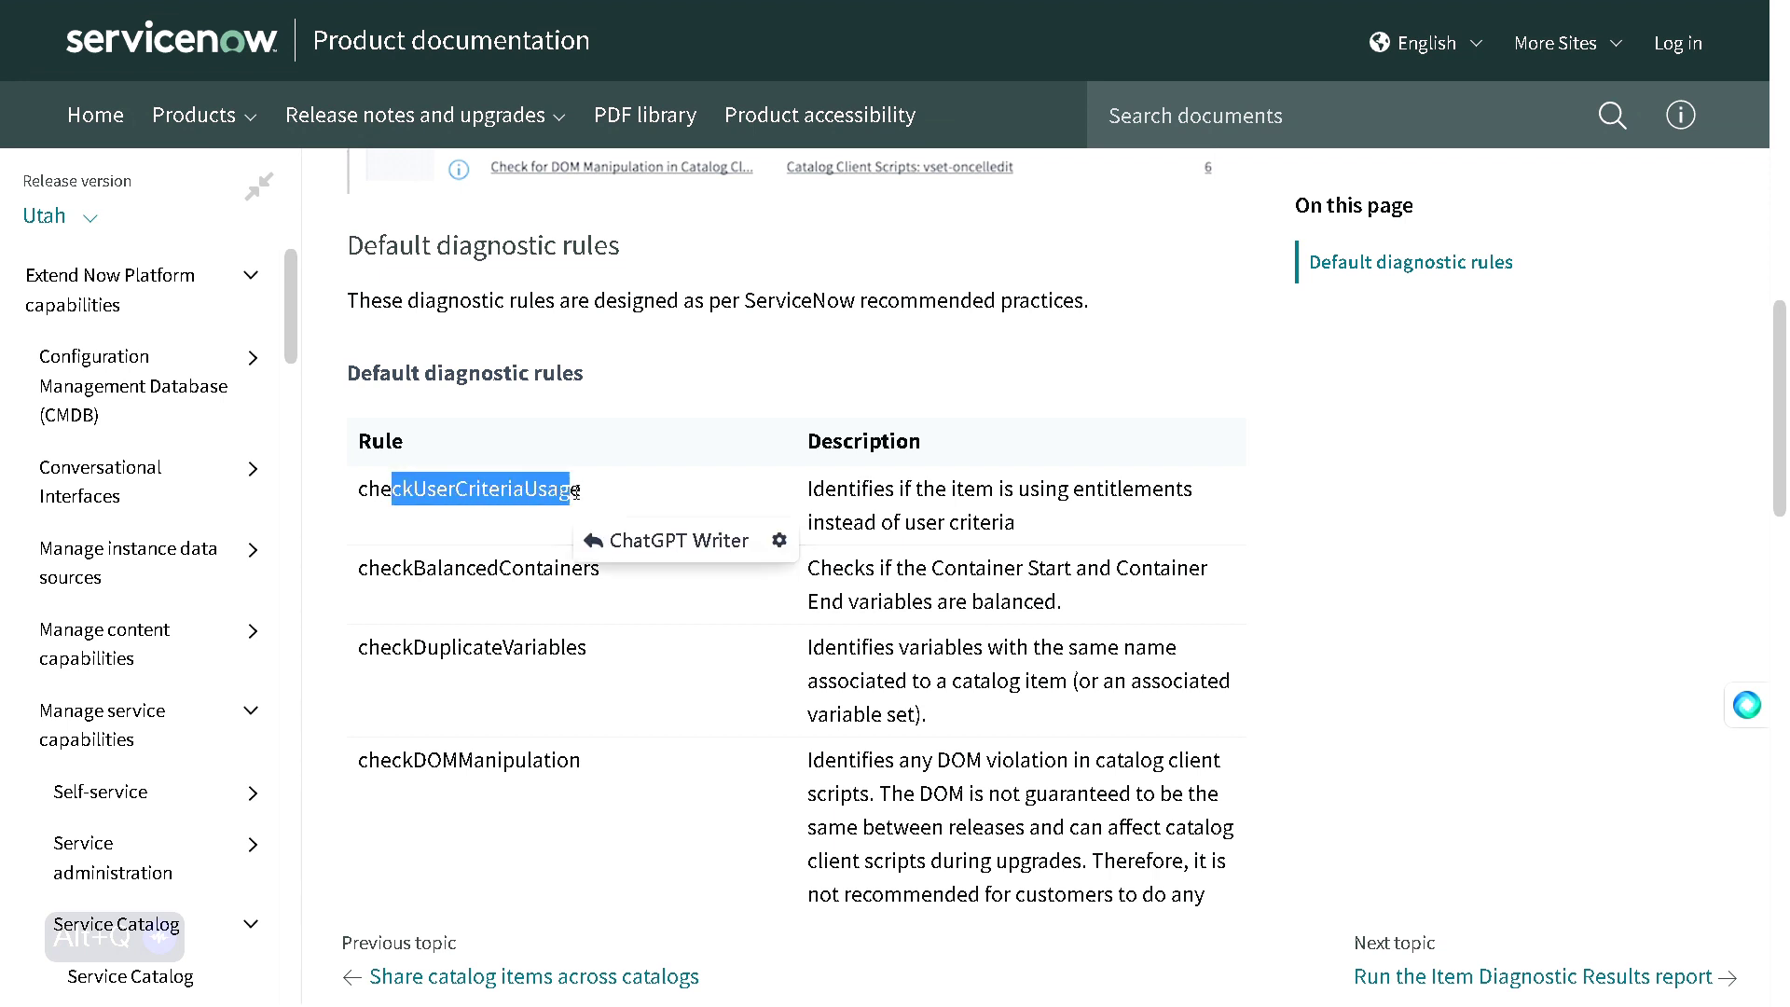
scroll(432, 352, down, 3)
drag(413, 369, 577, 373)
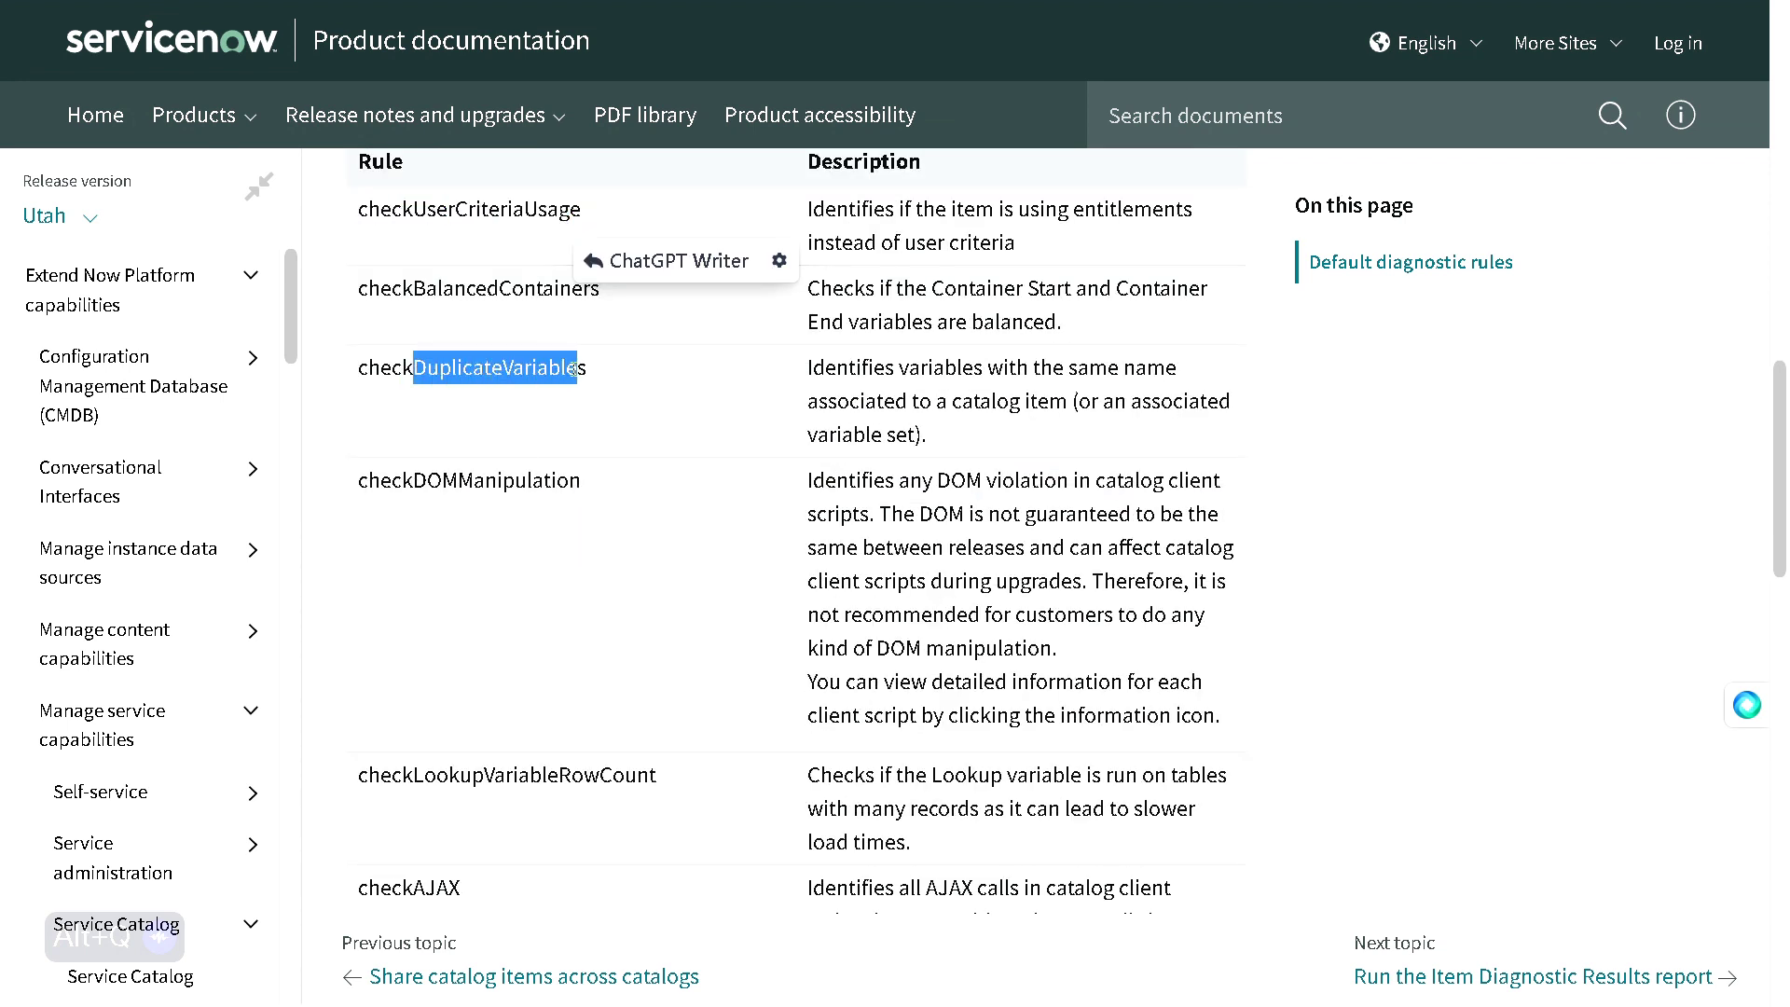
scroll(558, 419, down, 1)
scroll(526, 439, down, 3)
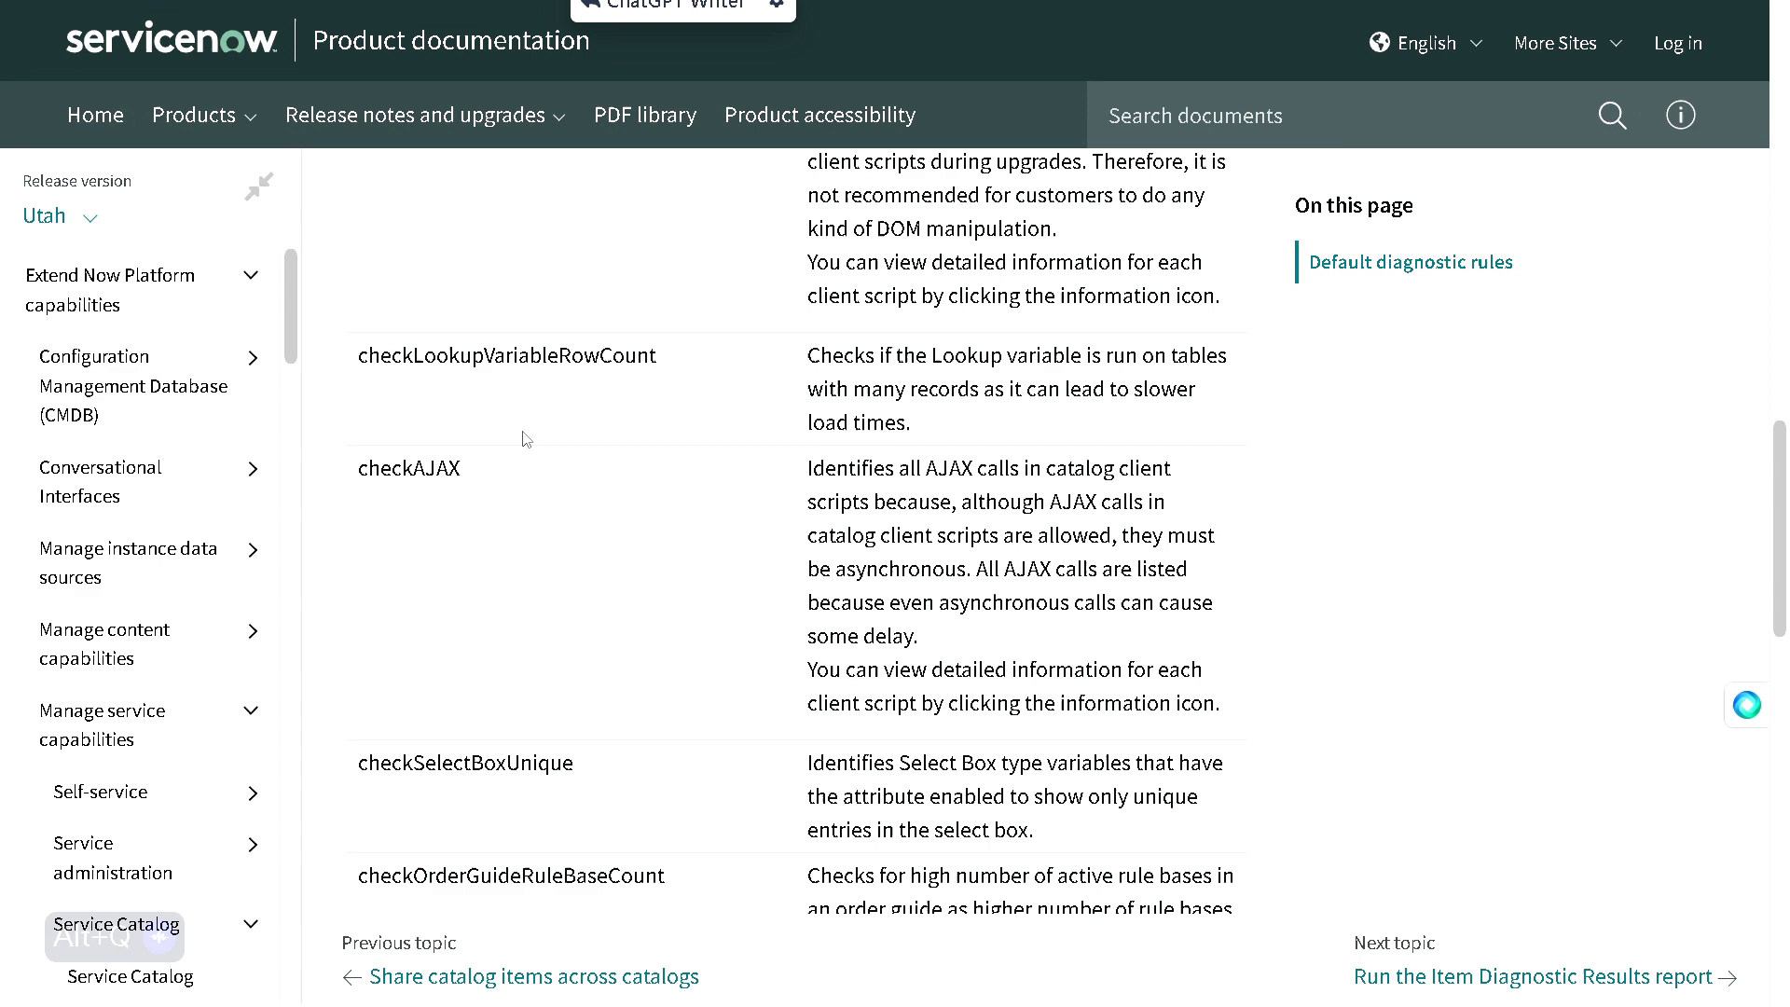
drag(411, 475, 429, 477)
scroll(427, 522, down, 2)
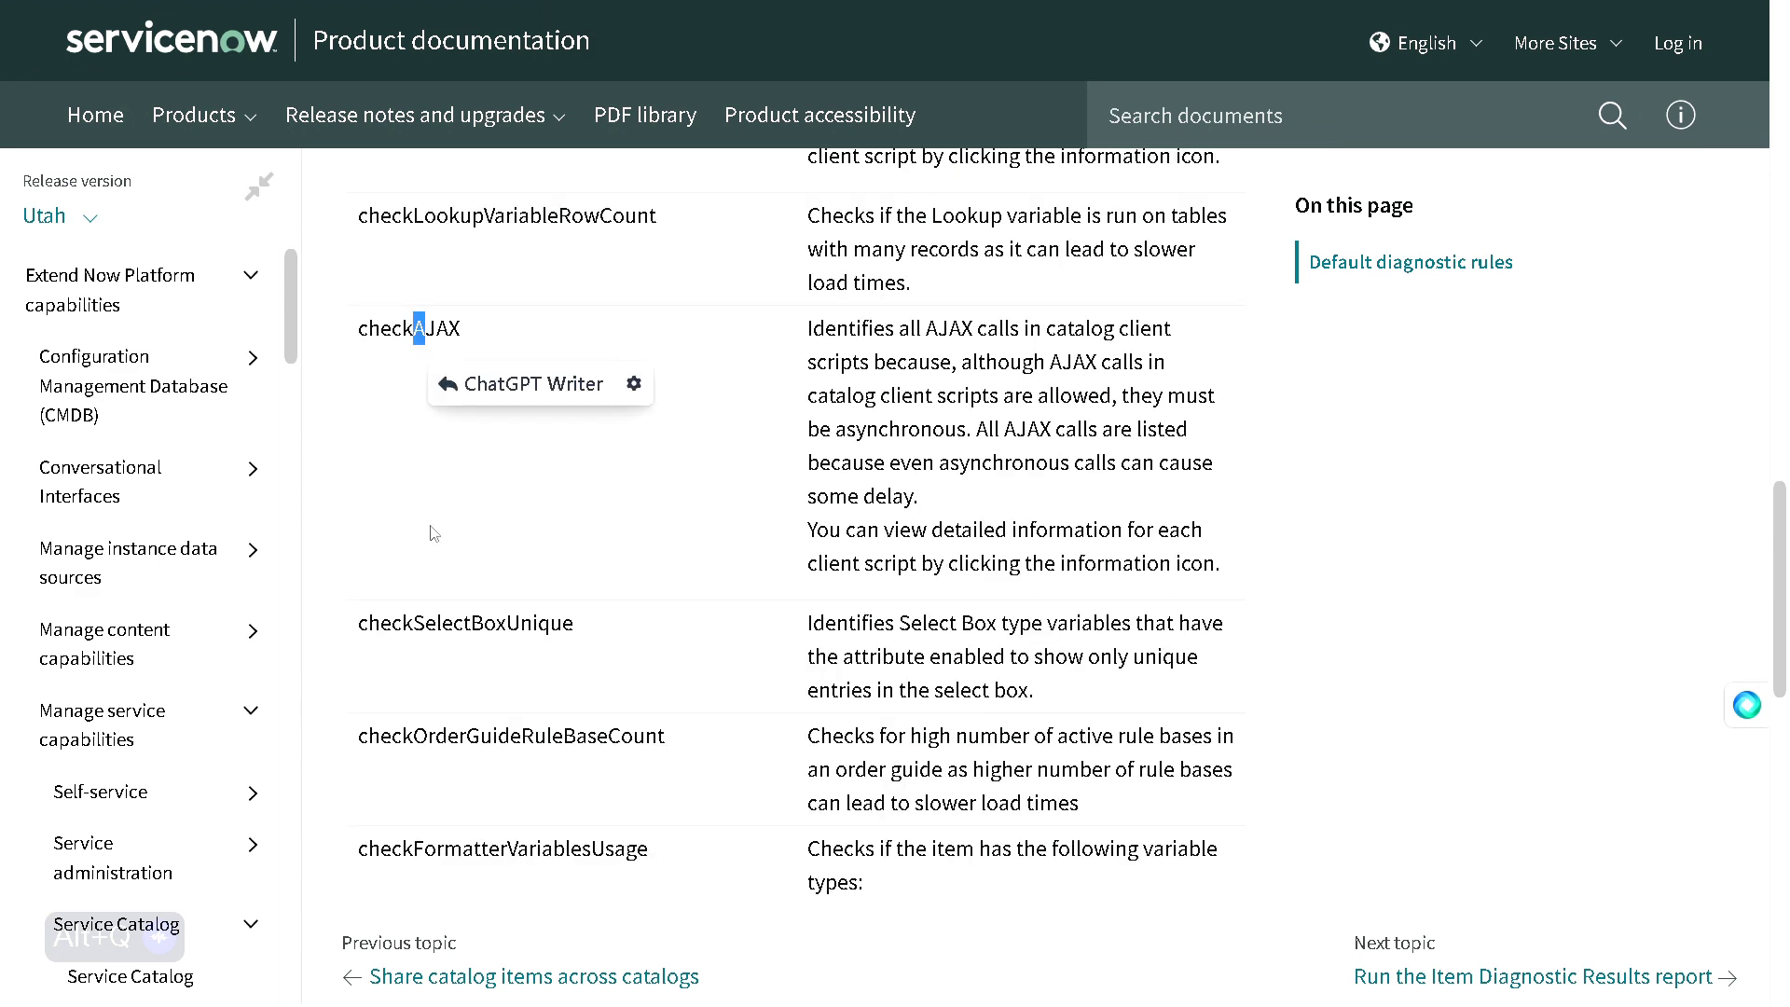
drag(391, 622, 545, 630)
scroll(545, 630, down, 3)
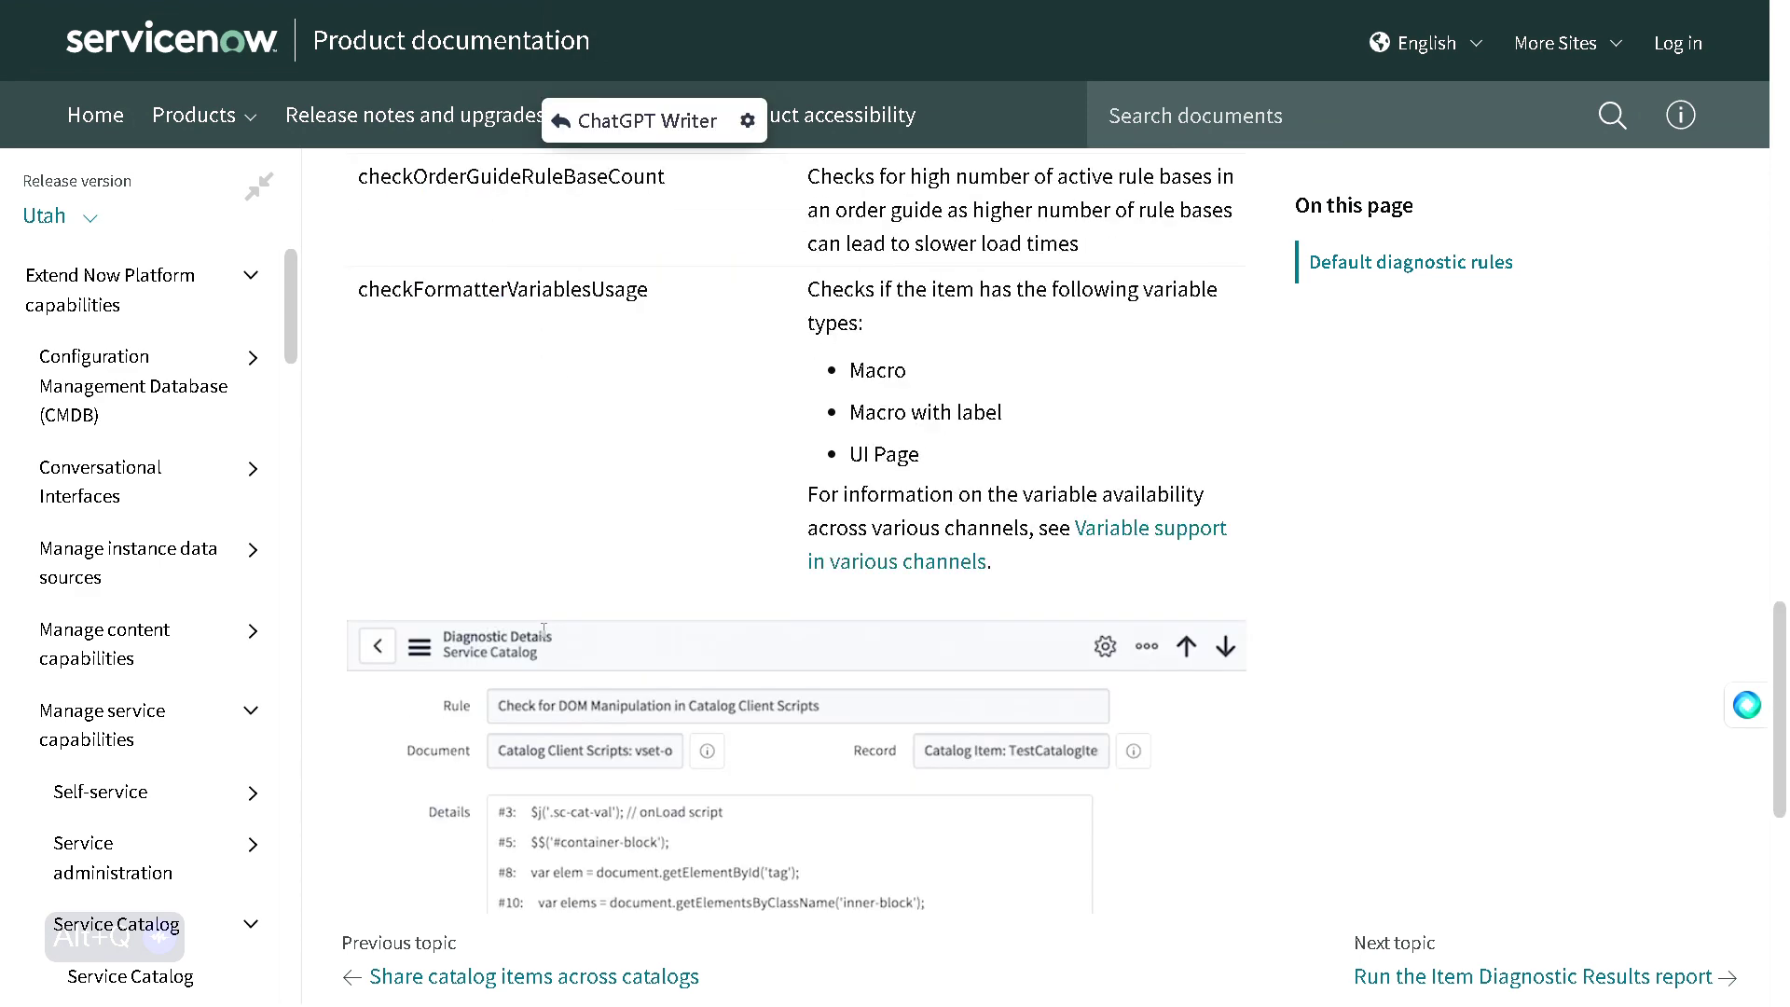
scroll(545, 634, up, 2)
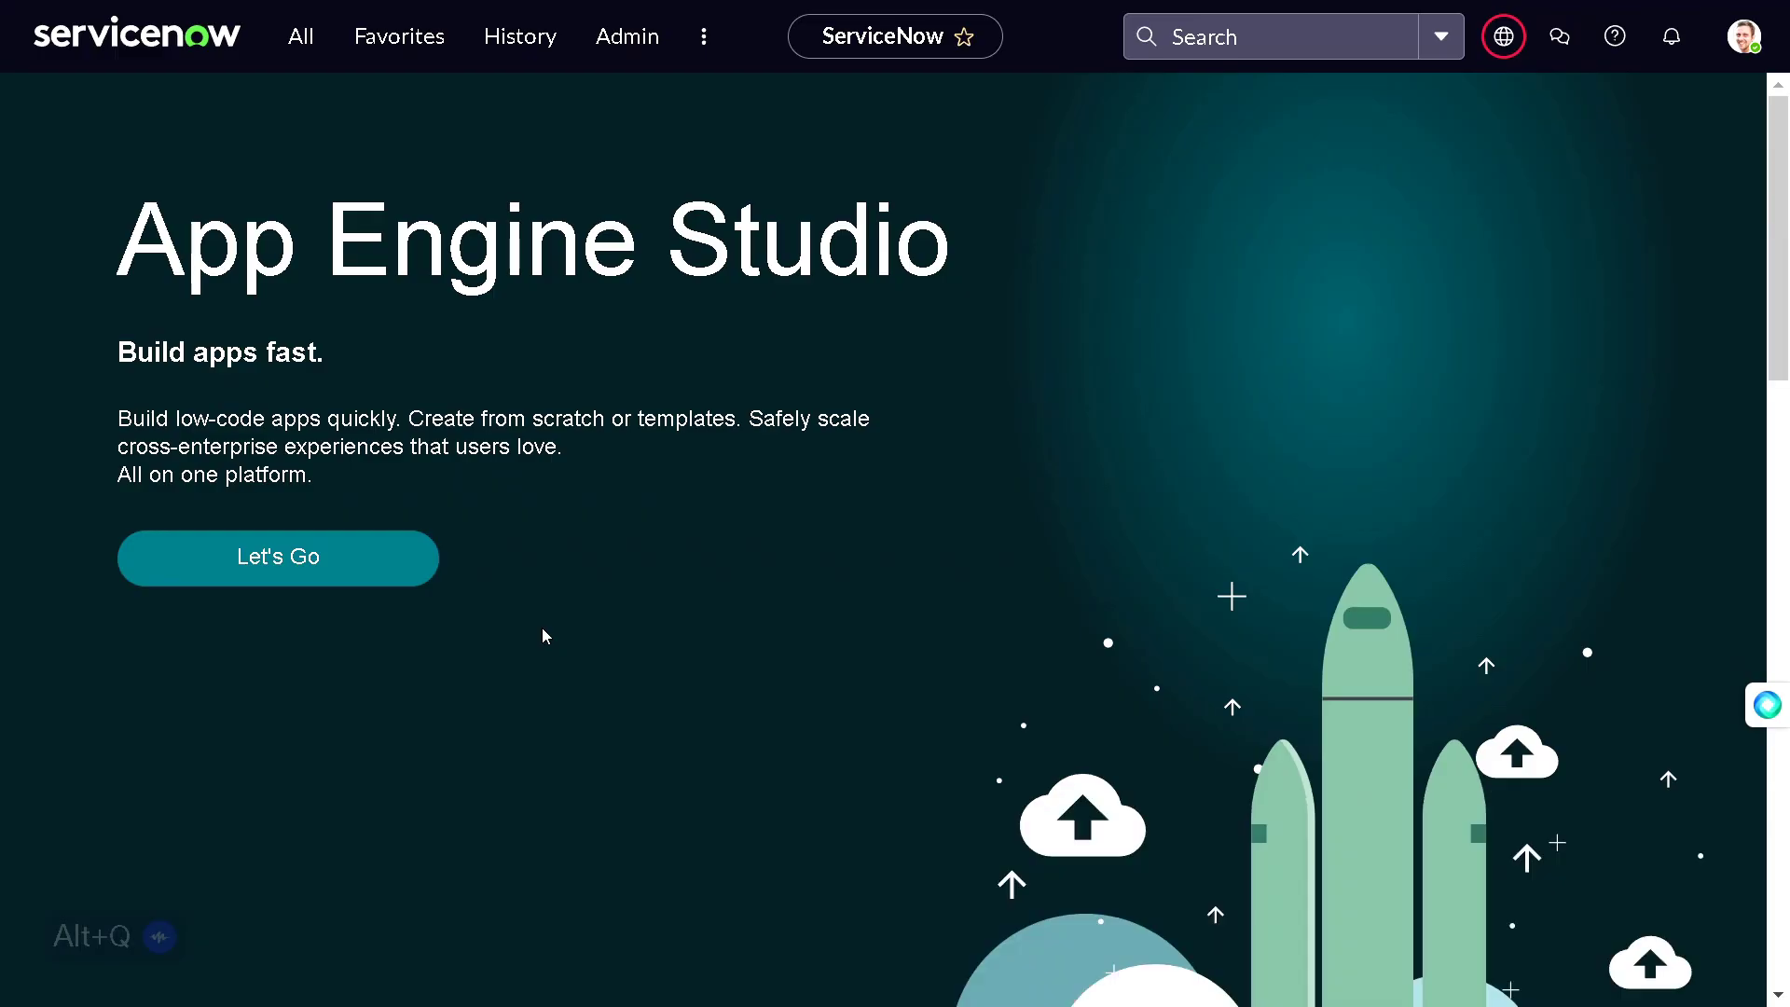
Filter the All menu for 'request re' and open Service Catalog > Catalog Administration > Request Reports.
click(304, 43)
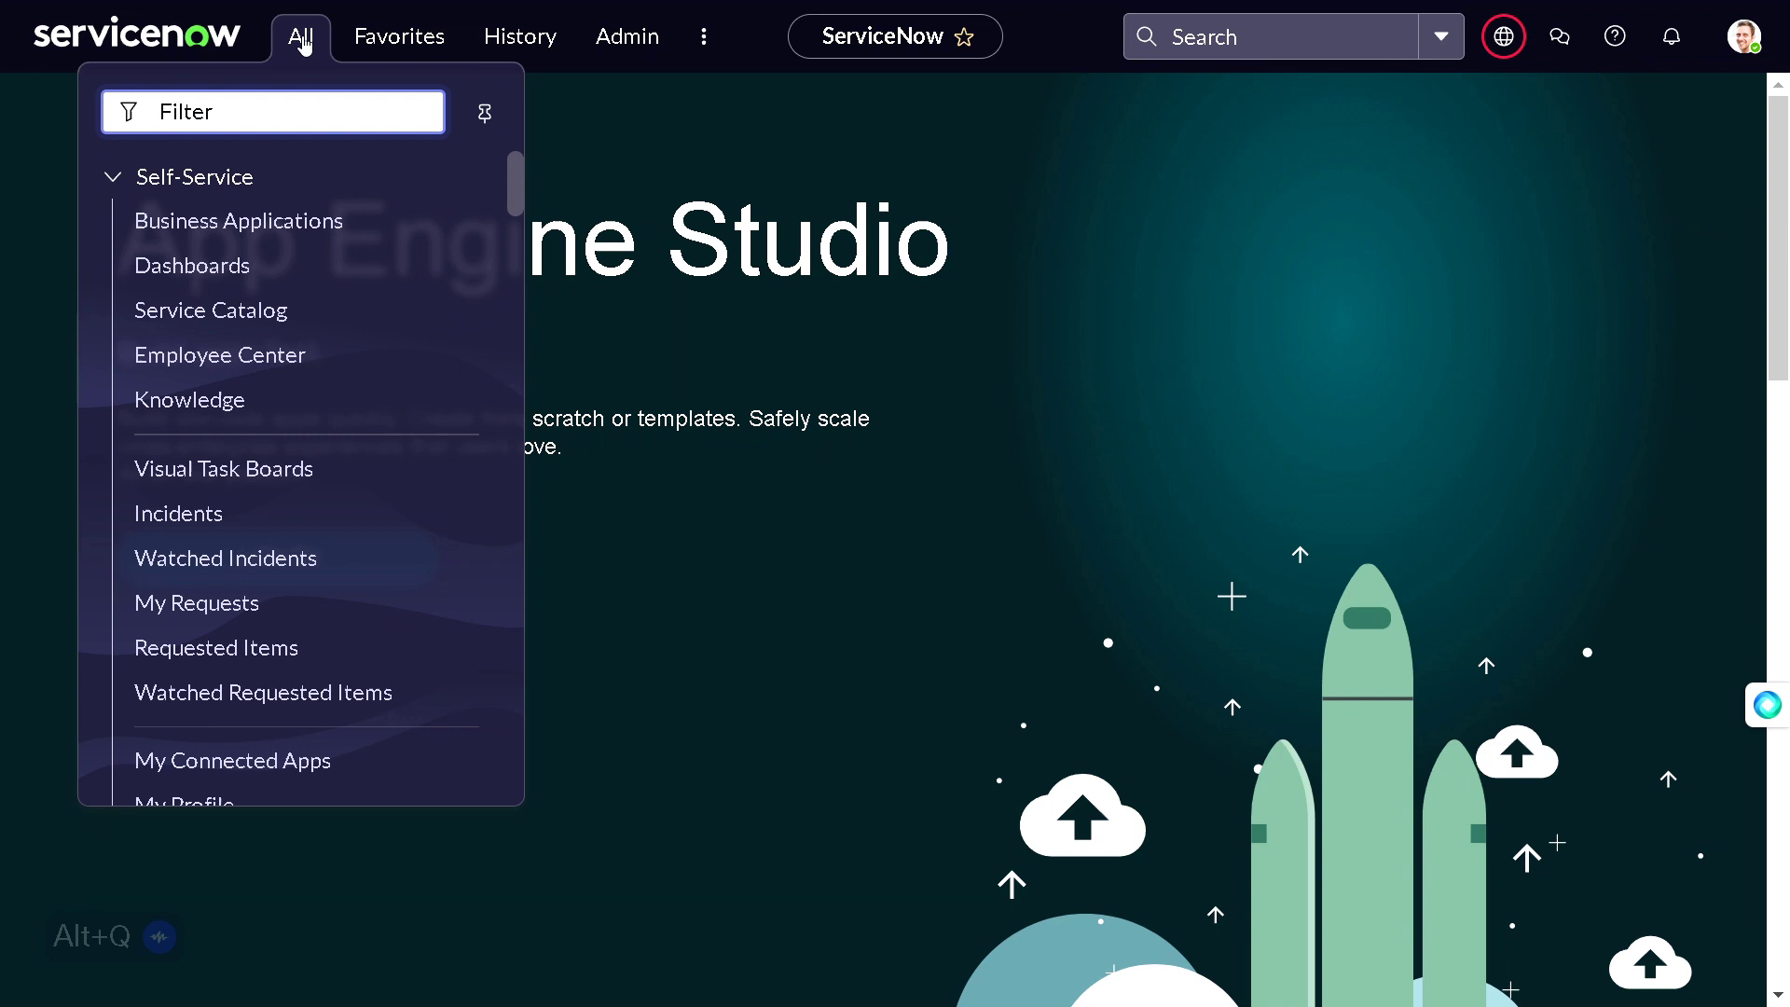
text(re)
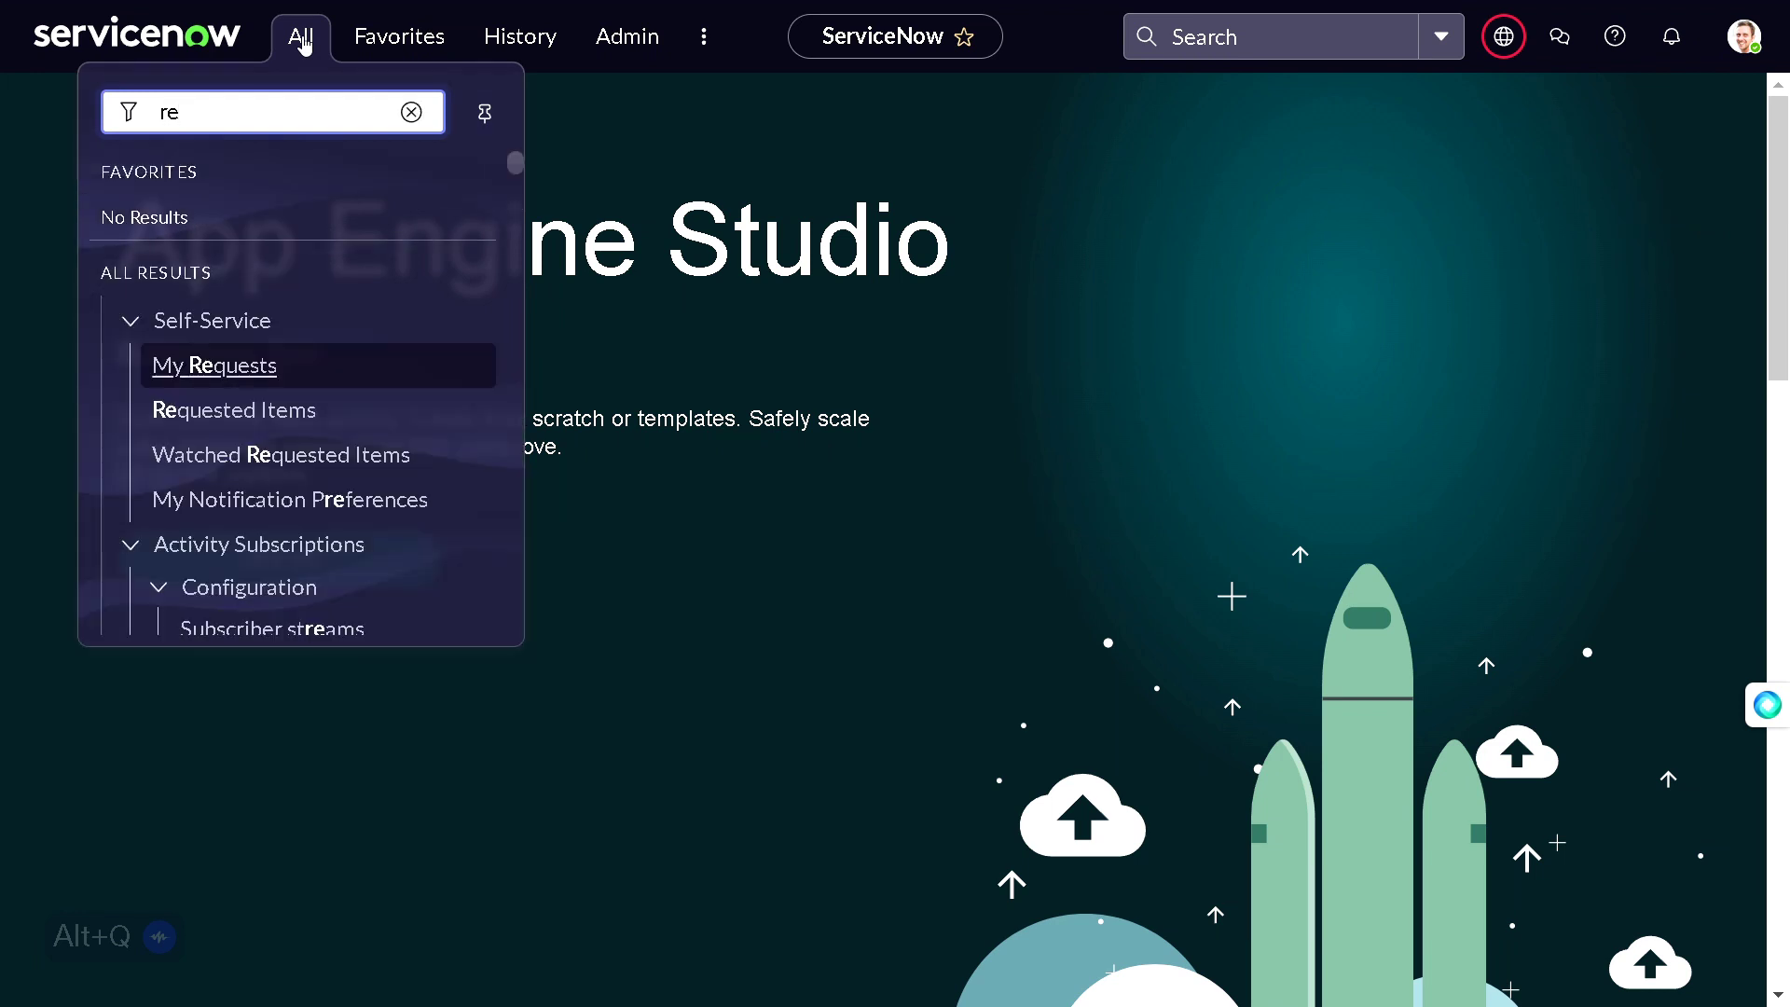
key(BackSpace)
key(BackSpace)
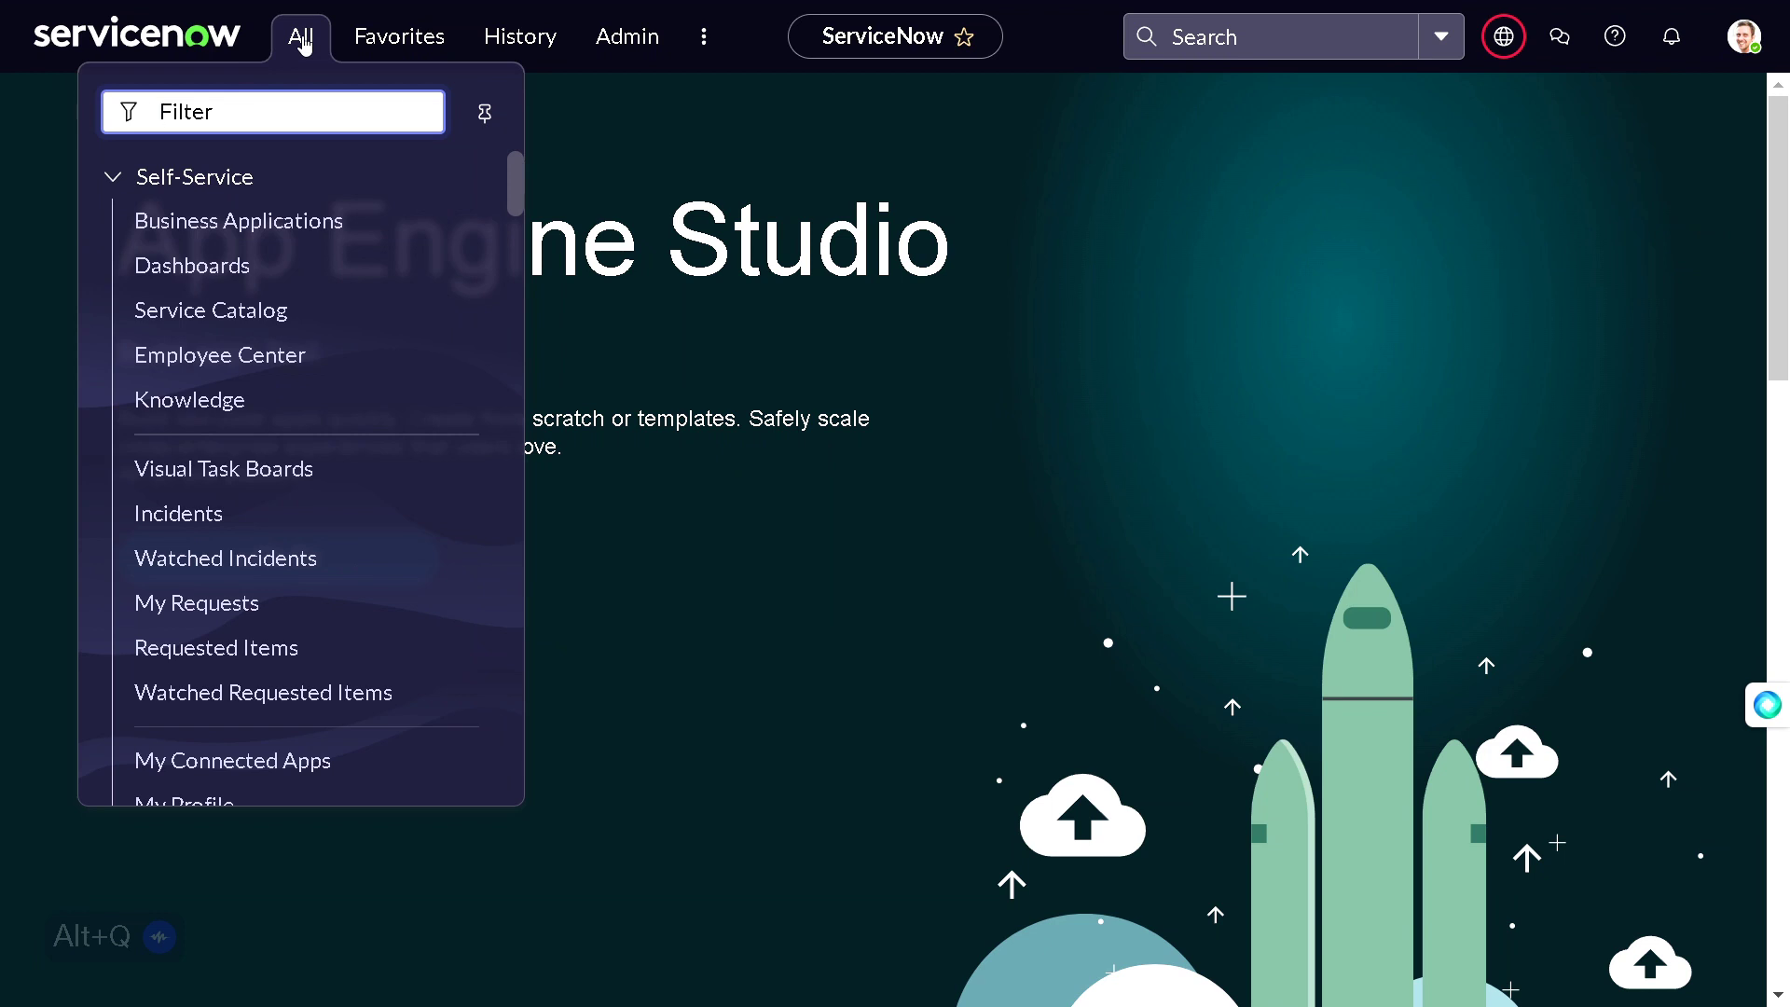
text(request )
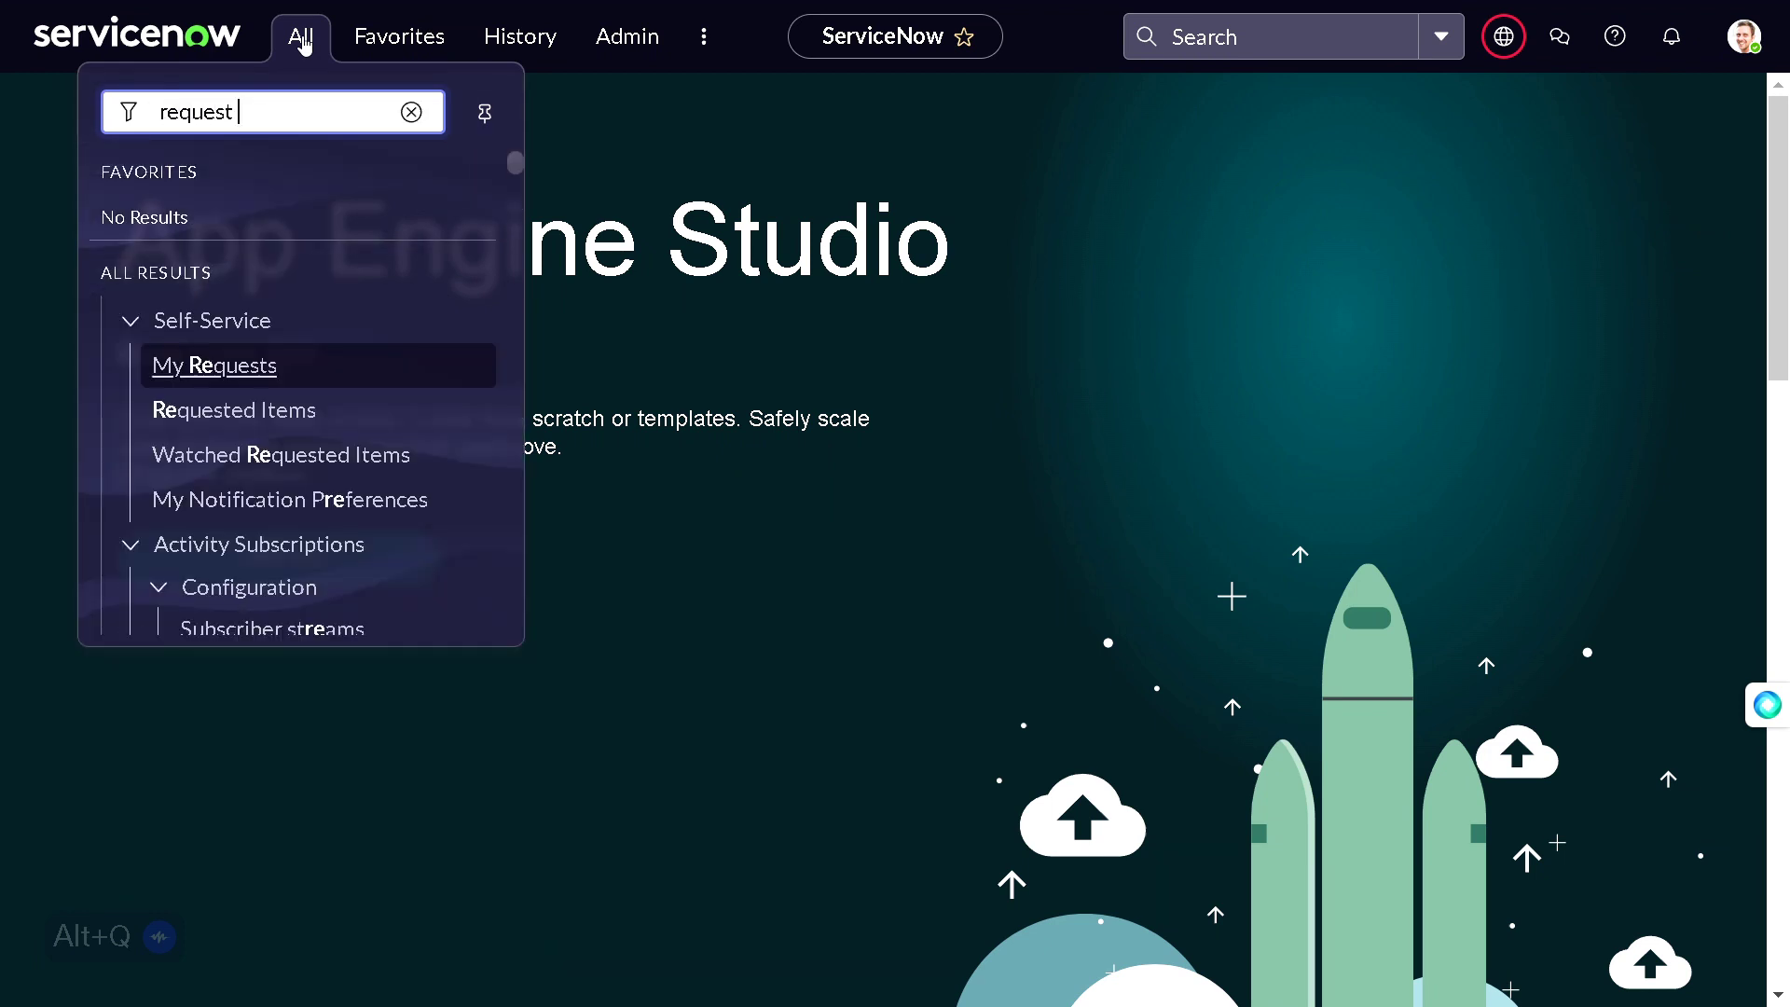
text(re)
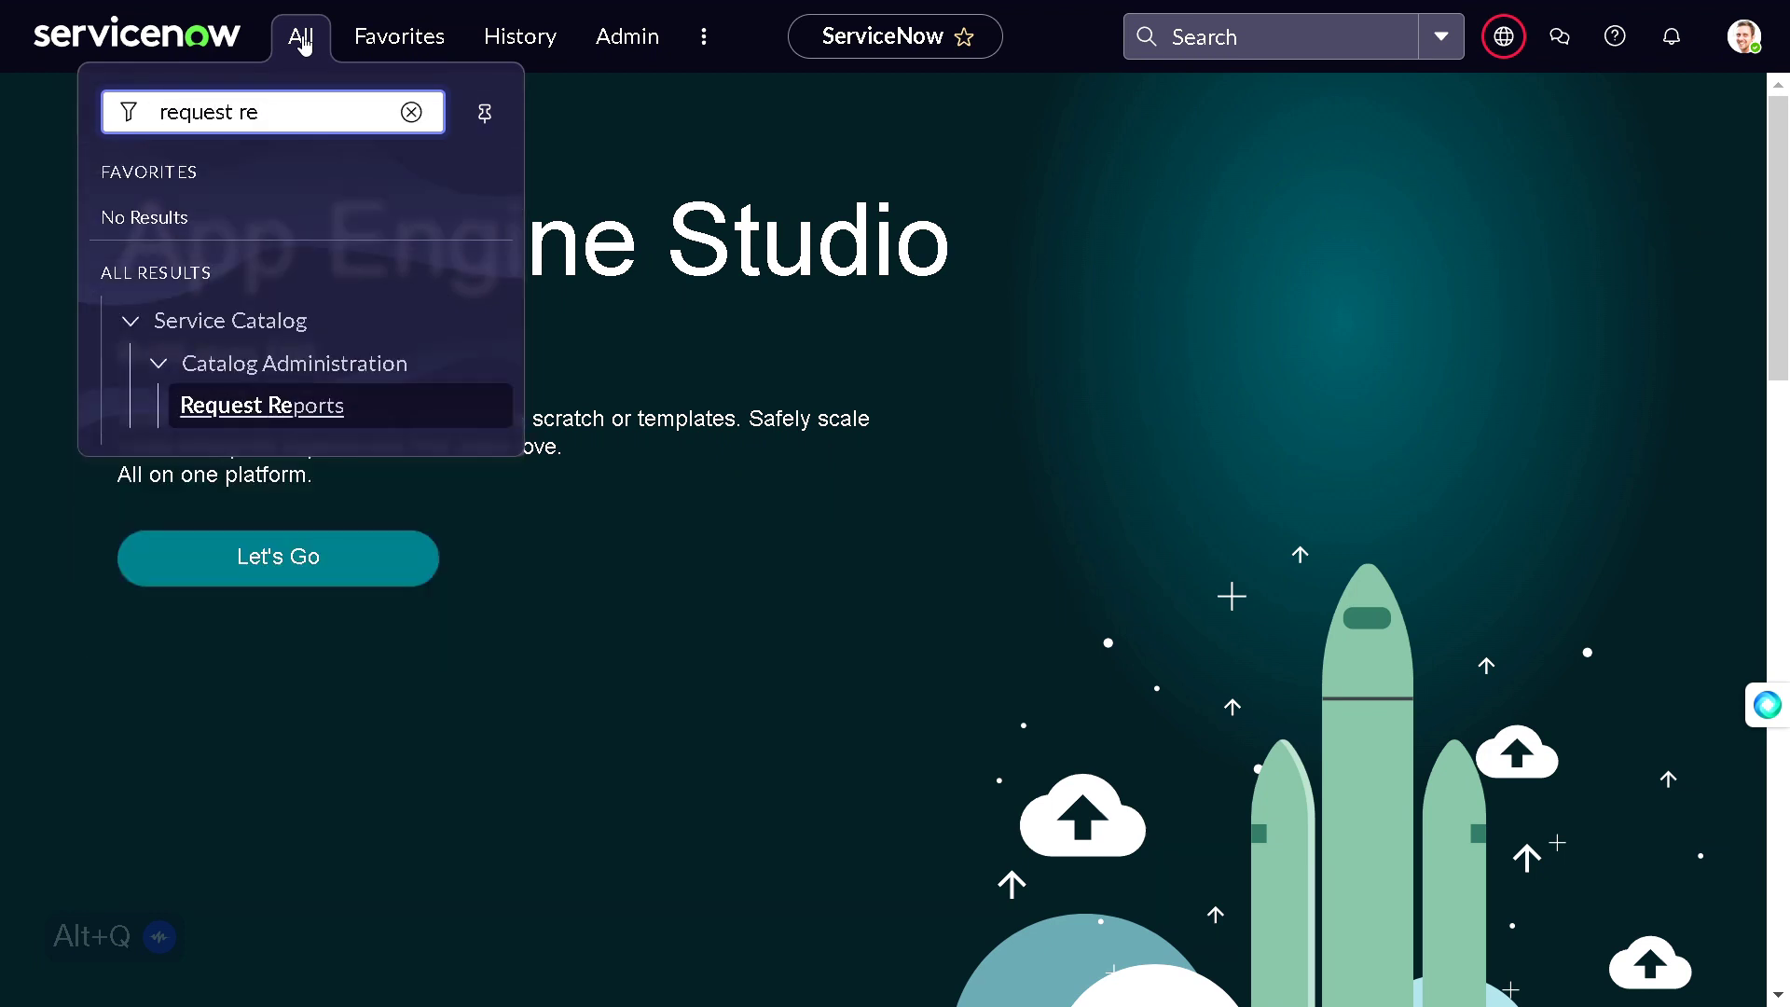
click(196, 332)
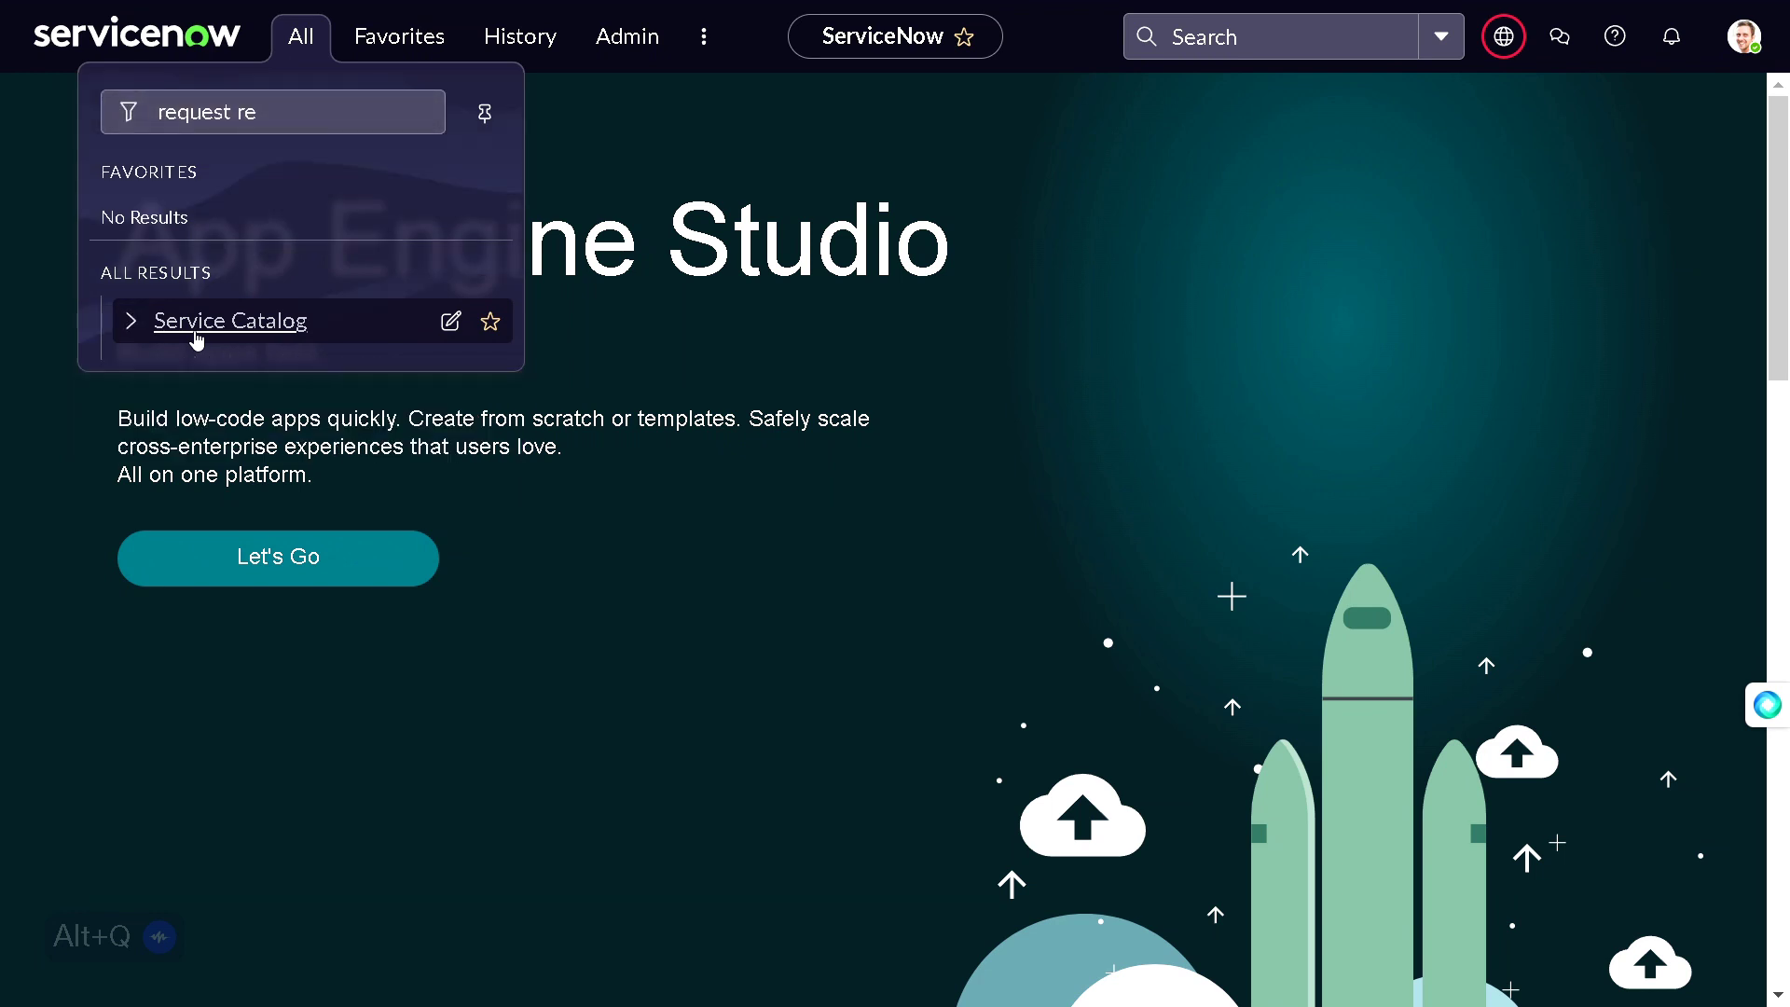
click(196, 335)
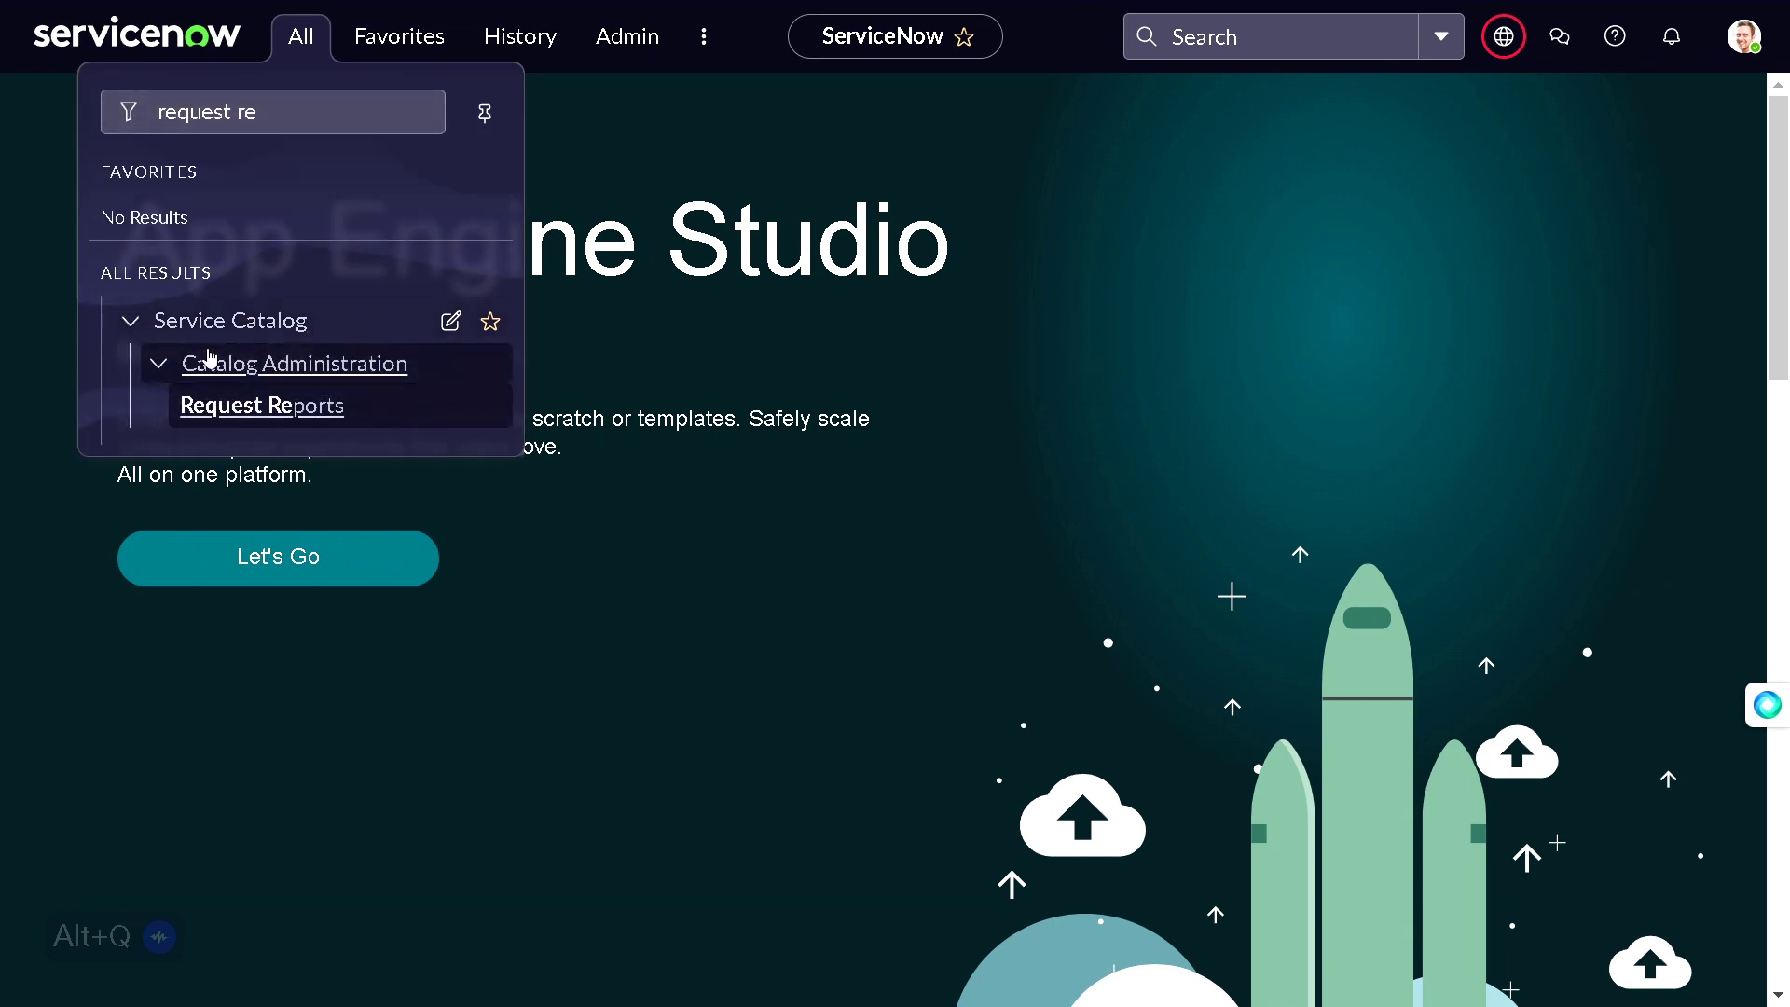
click(210, 357)
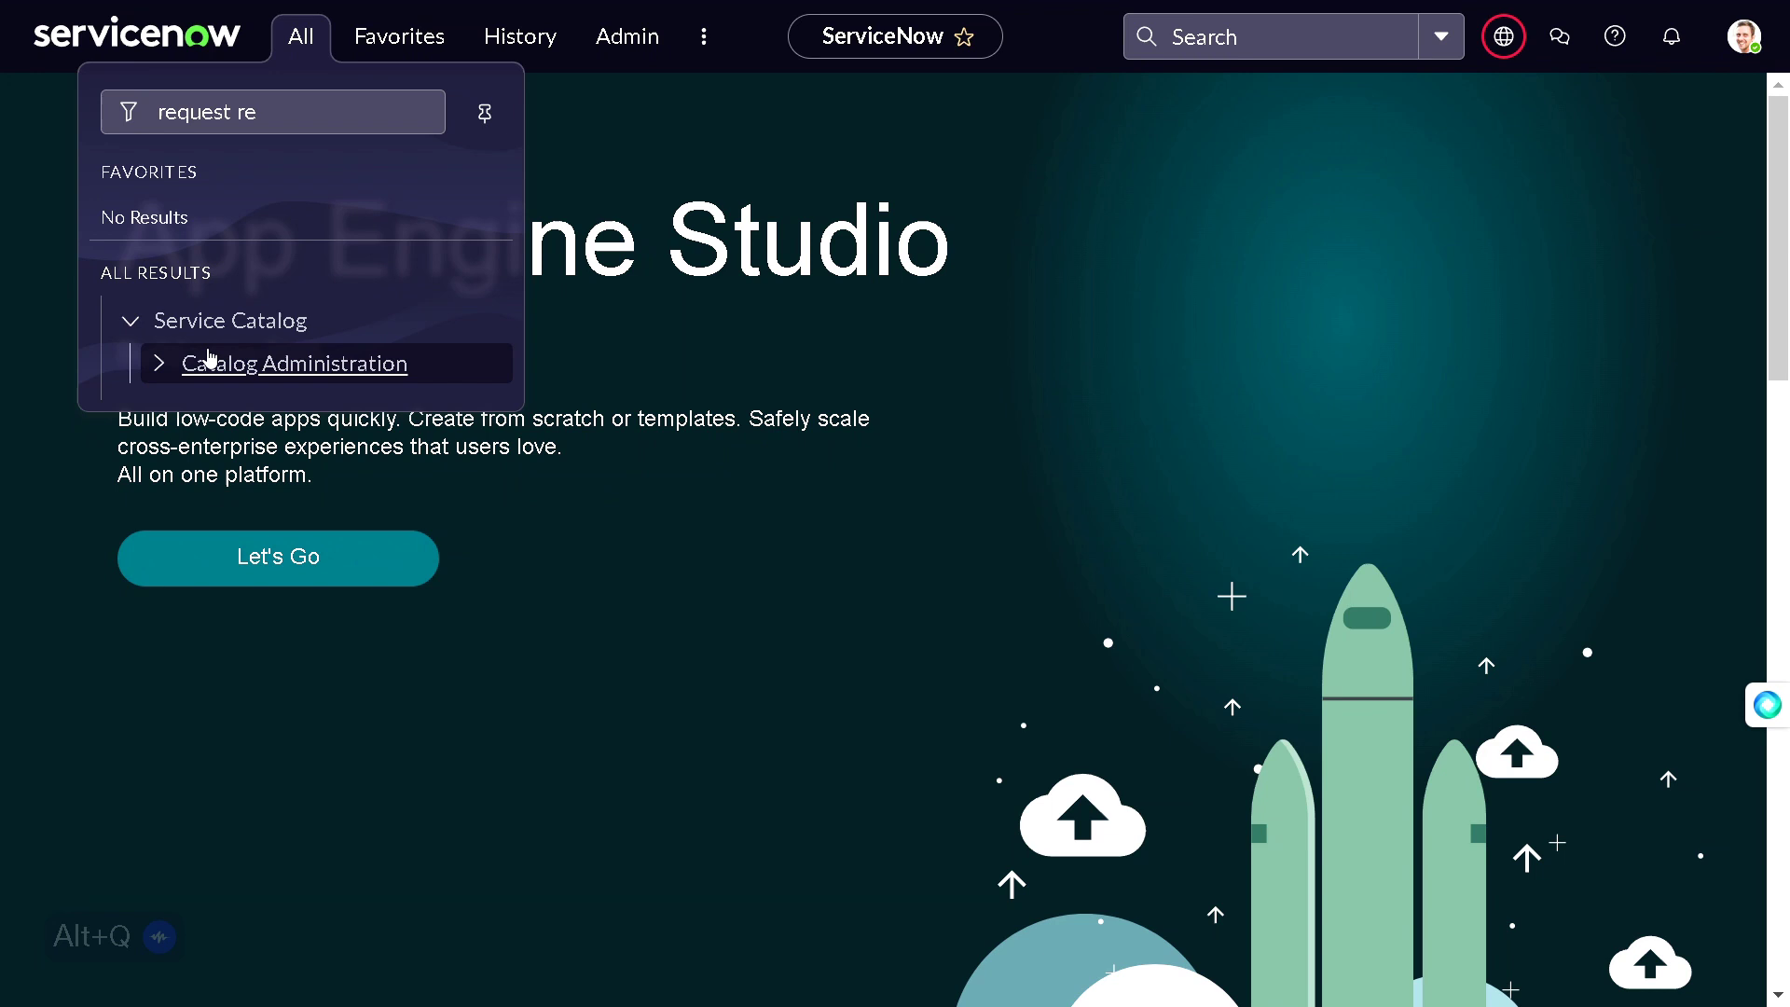
click(210, 357)
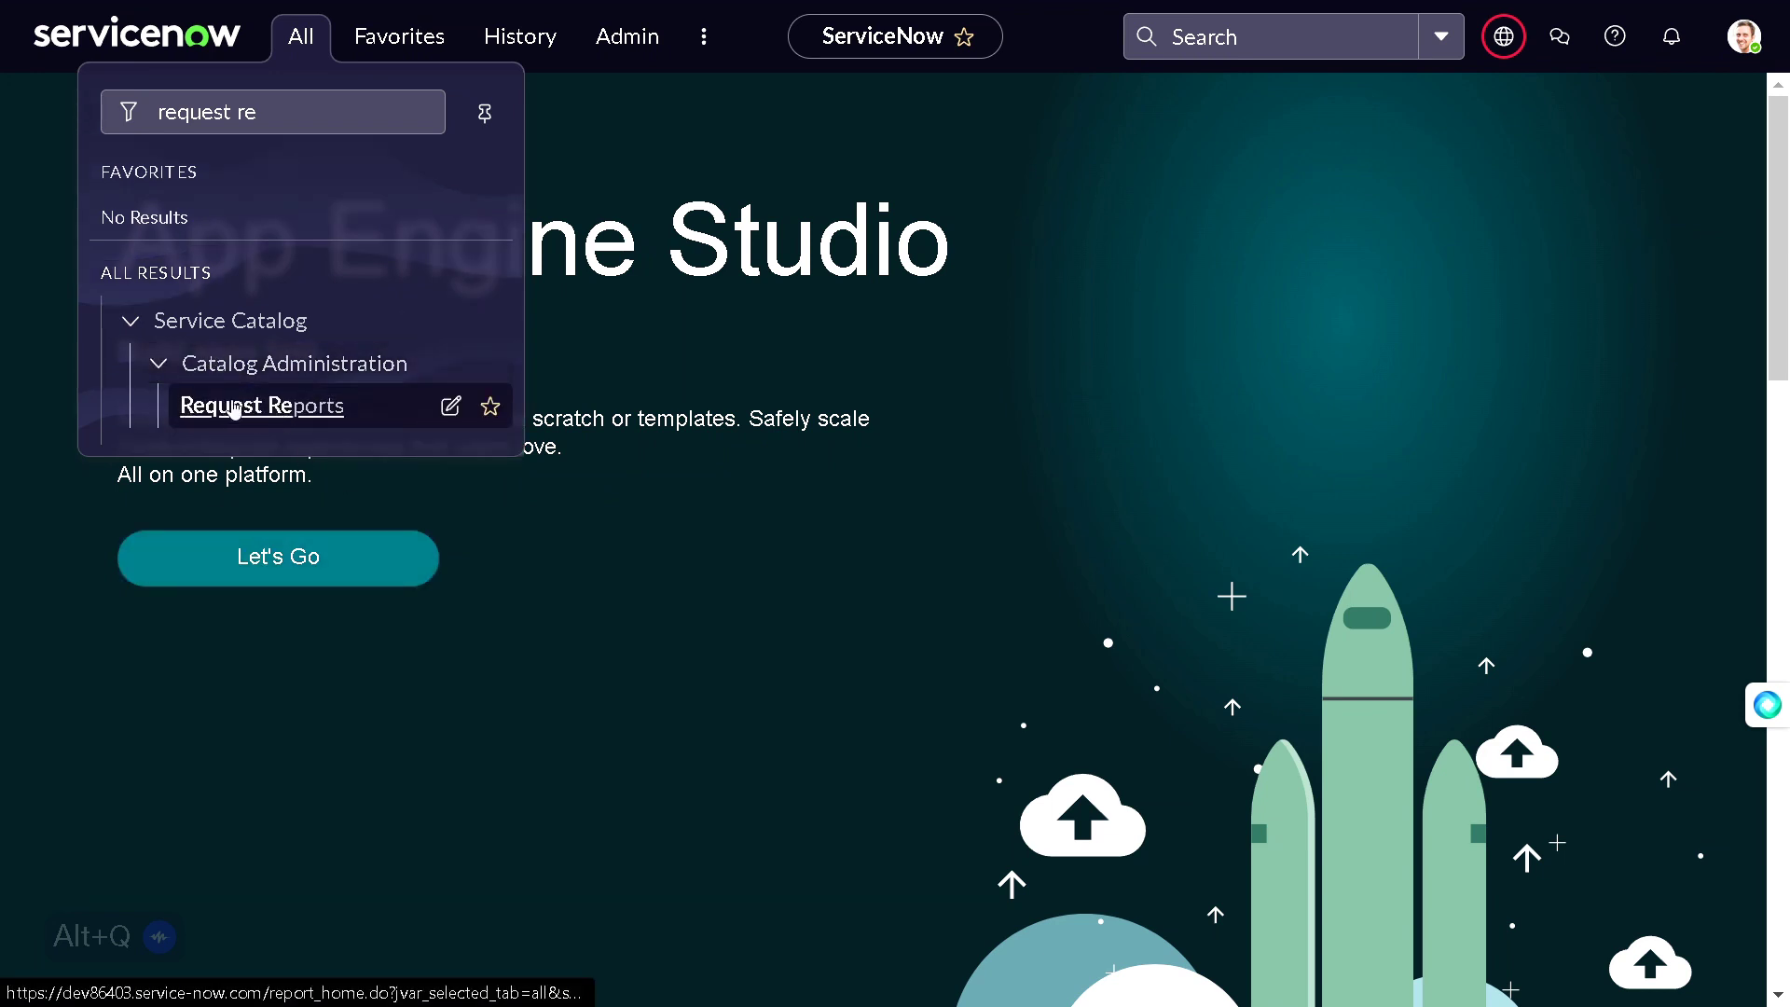
click(266, 403)
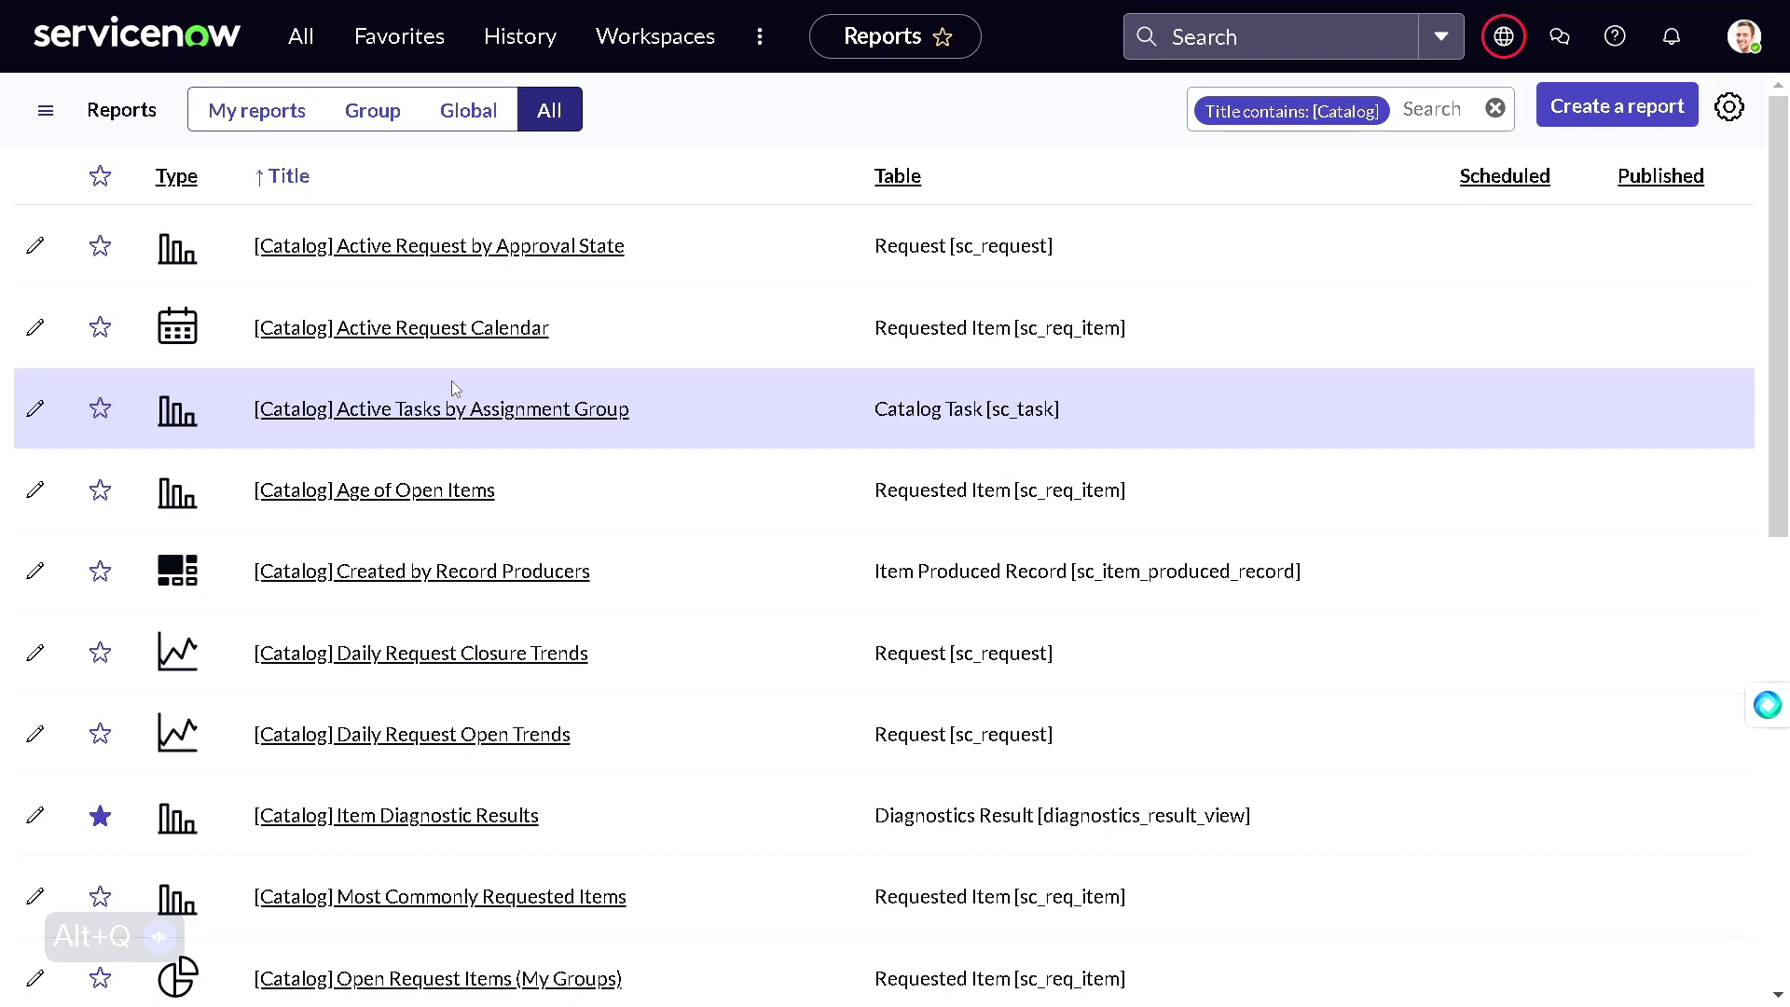
Open the [Catalog] Item Diagnostic Results report from the Reports list.
scroll(455, 388, down, 10)
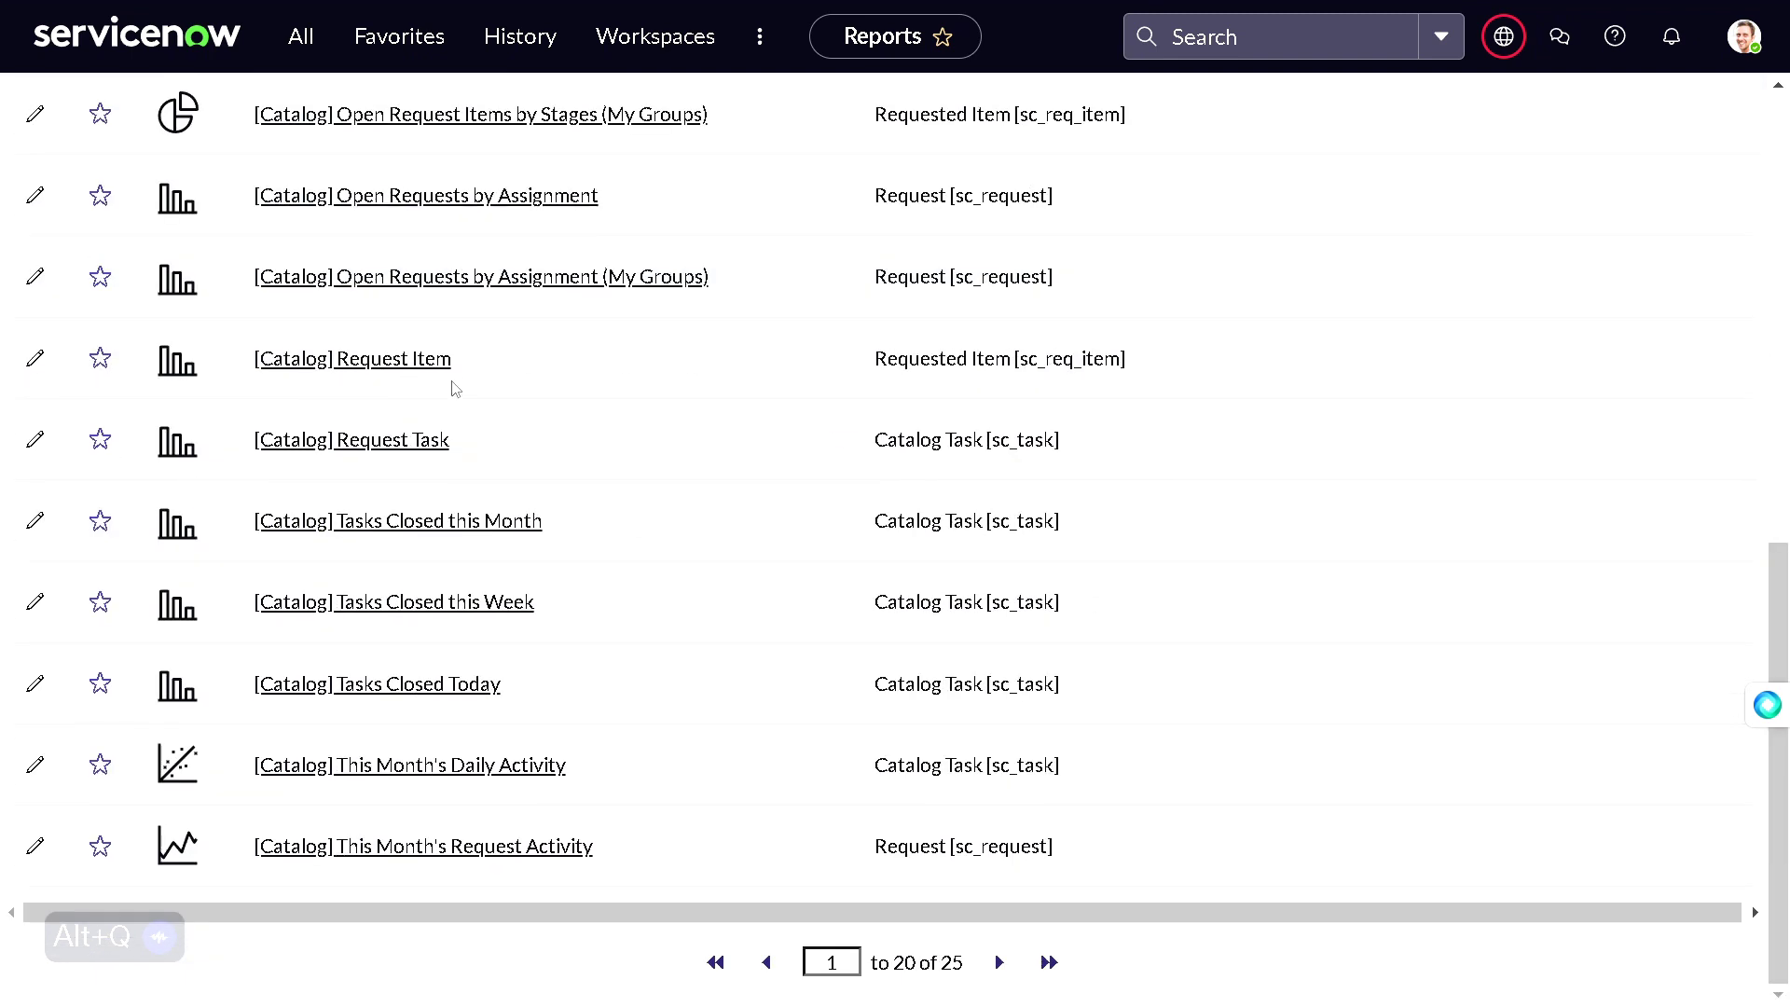
scroll(454, 388, up, 5)
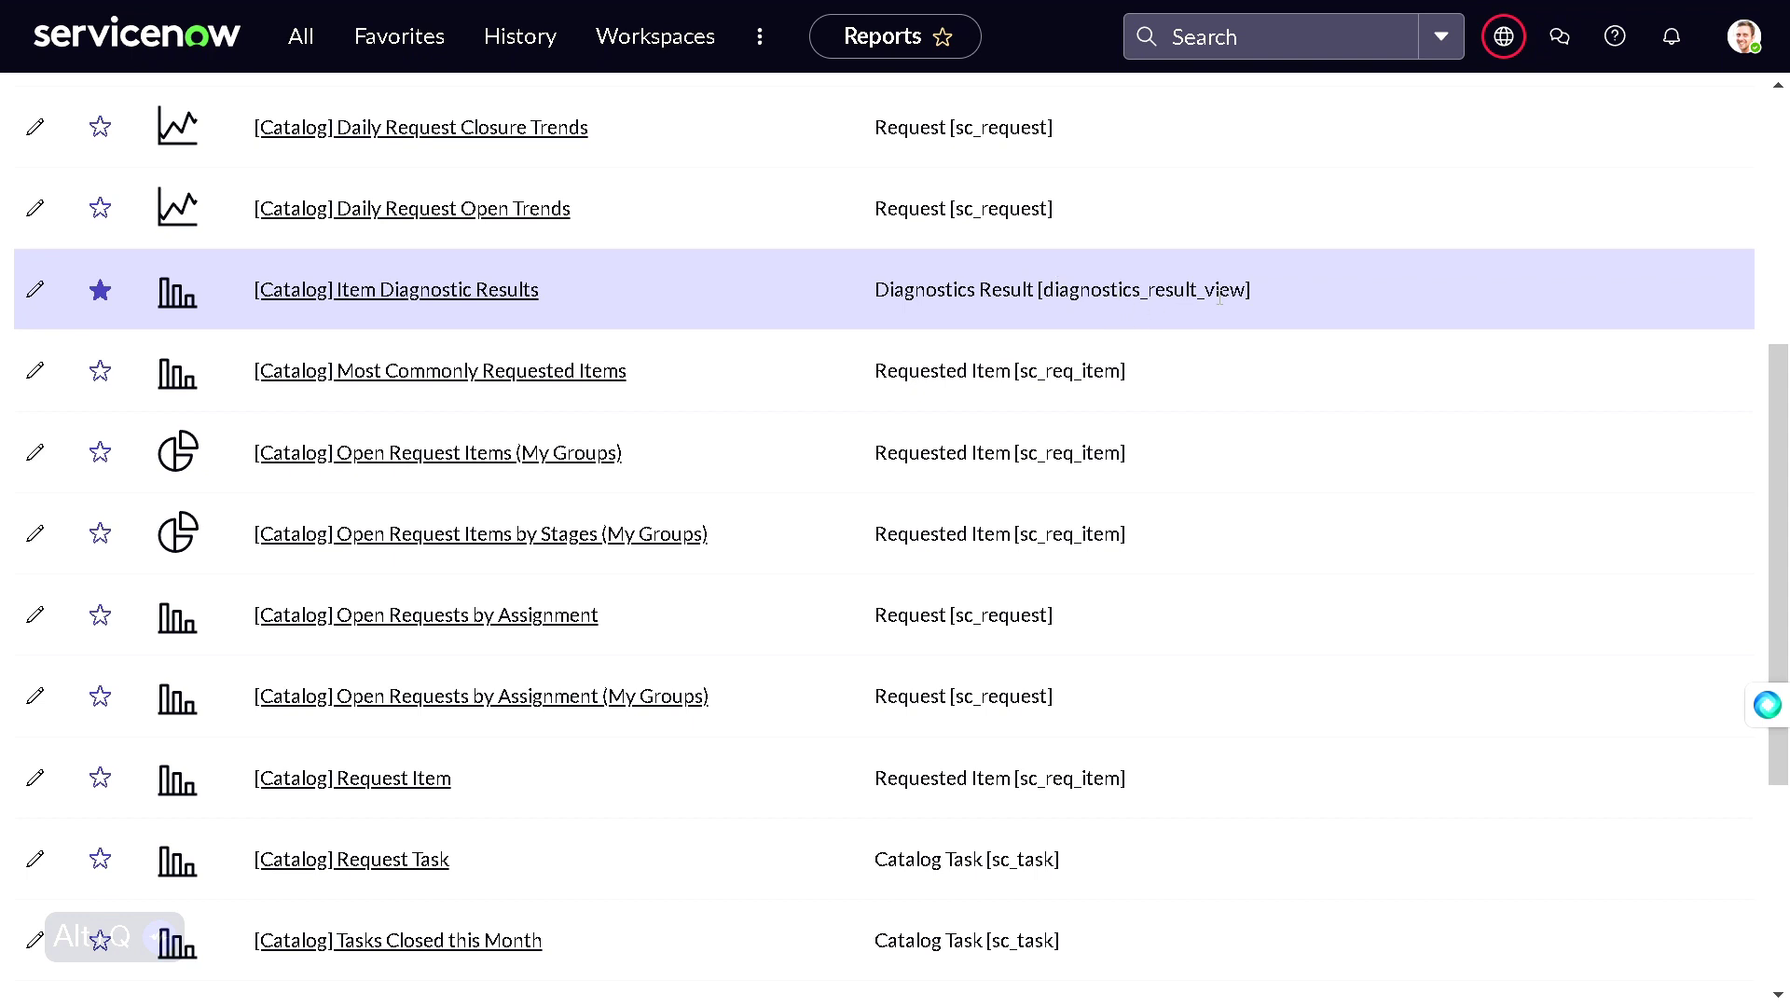
click(473, 292)
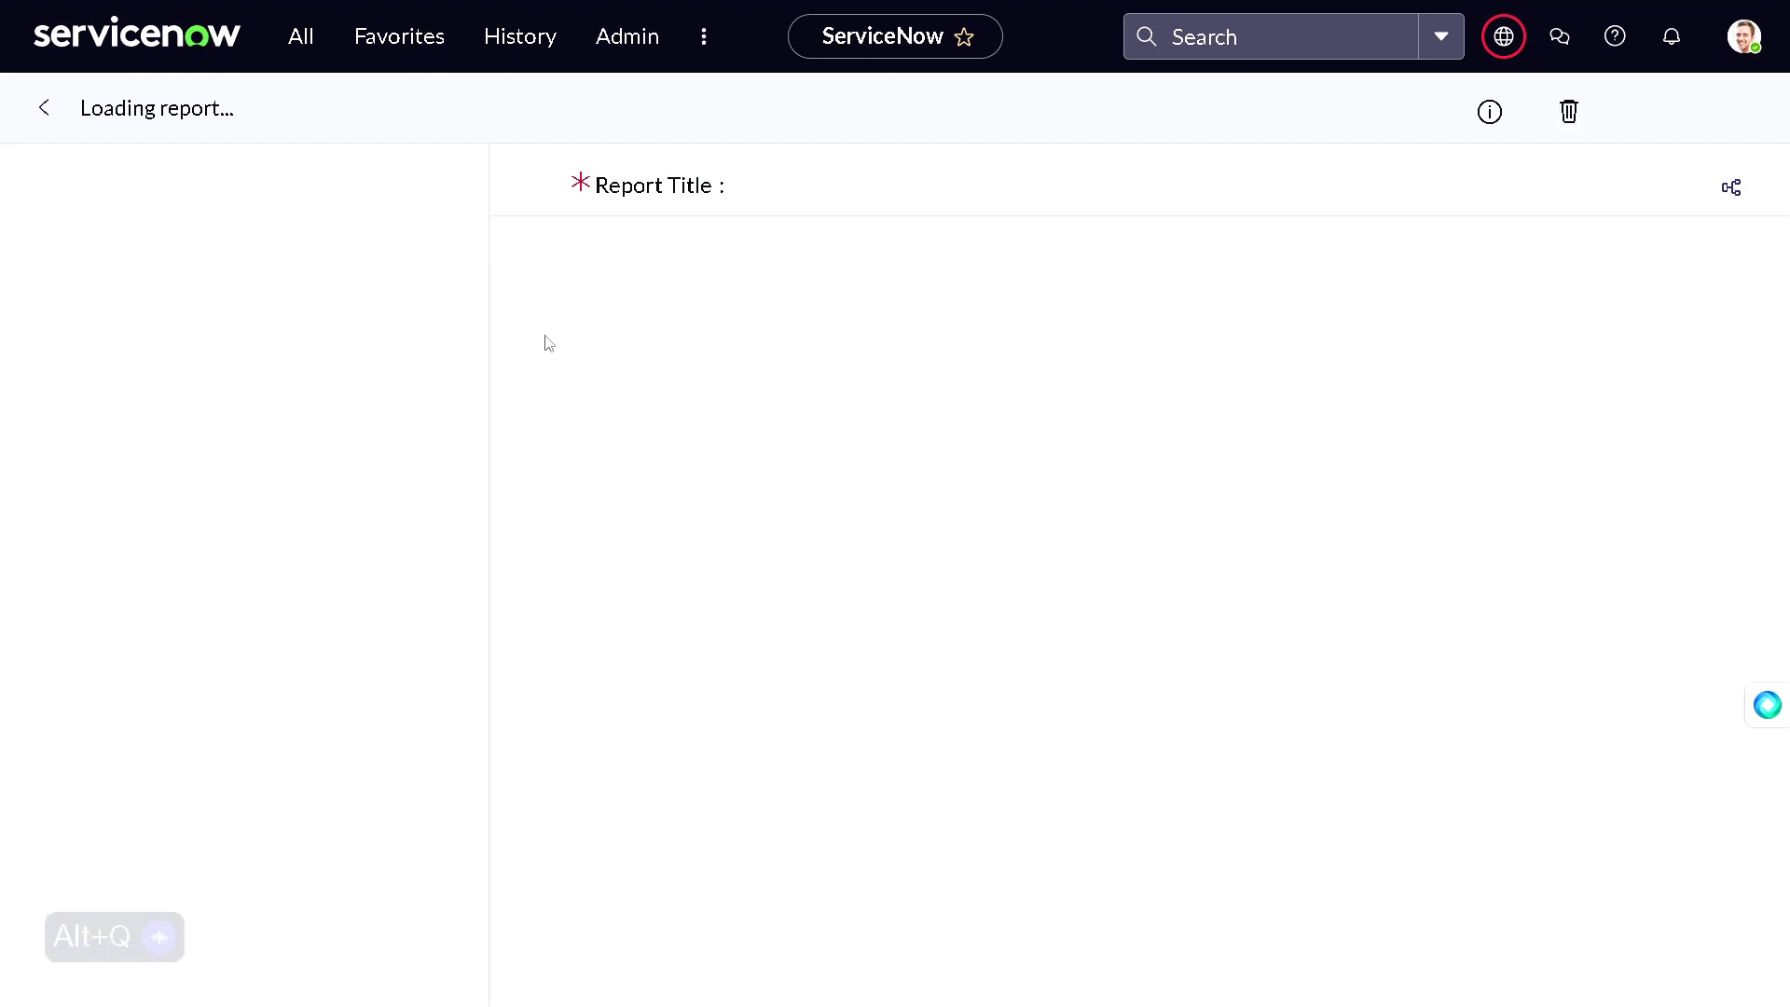
Review the Score bar chart and drill into the score 30 bar's diagnostics results.
key(alt+q)
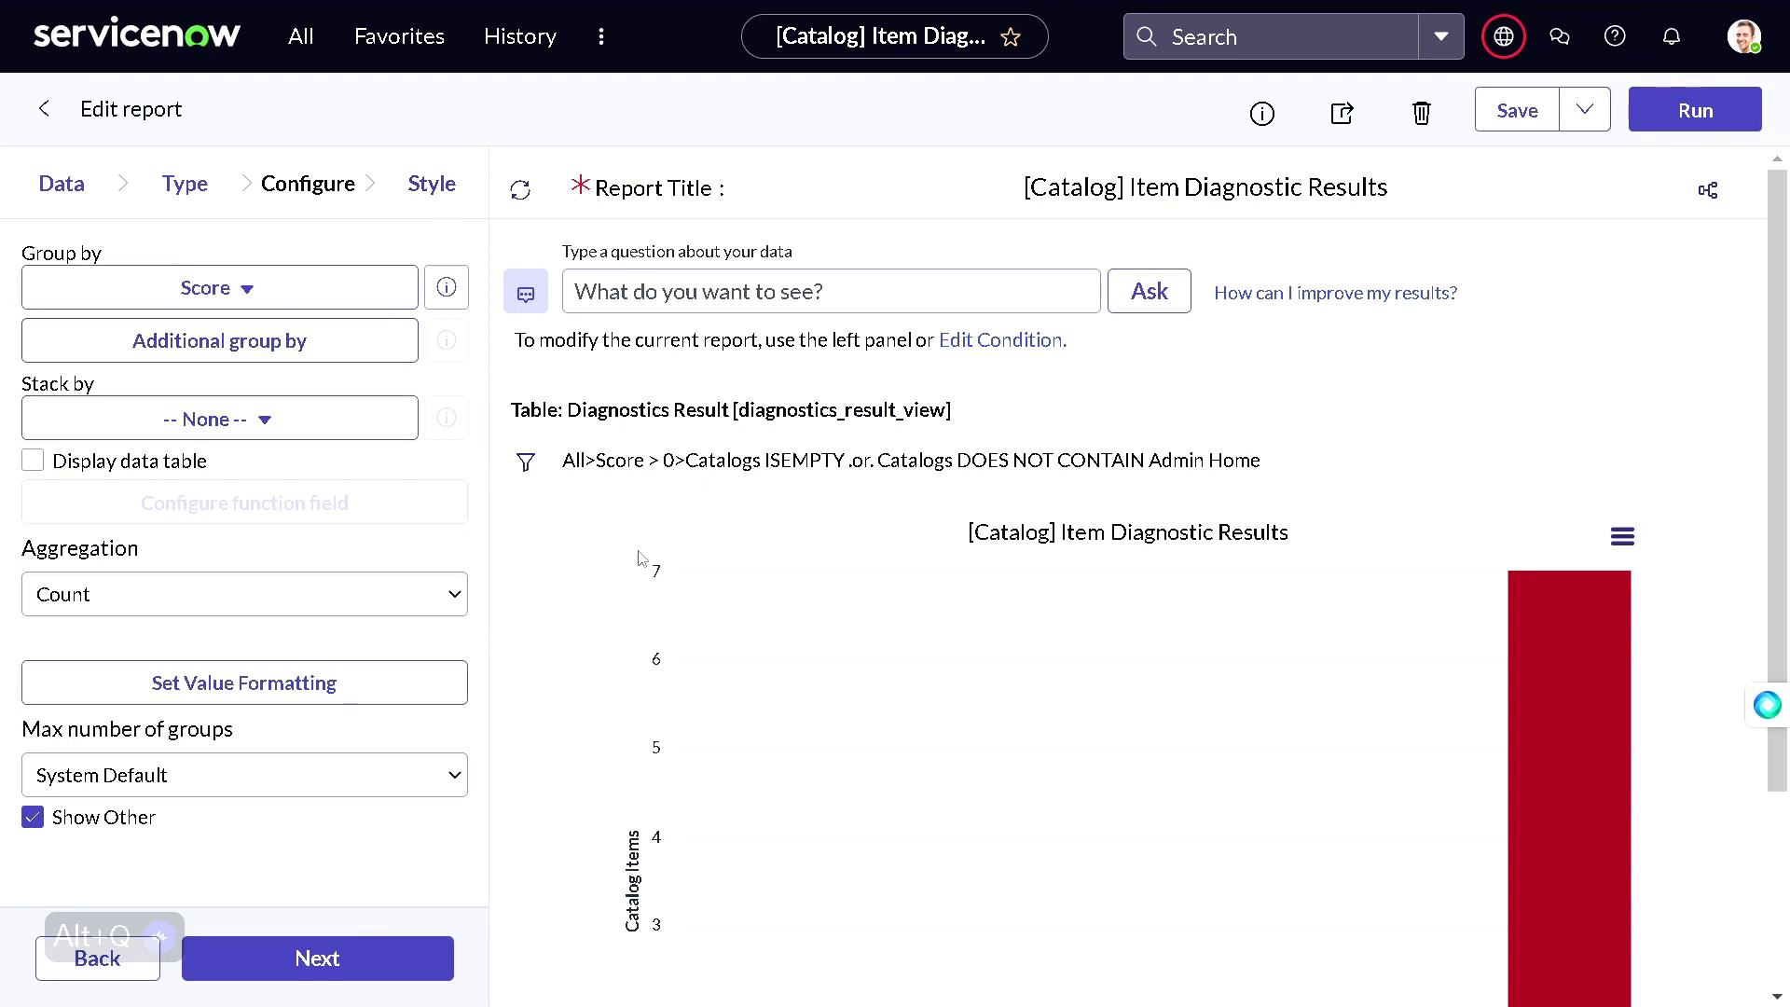
scroll(653, 557, down, 3)
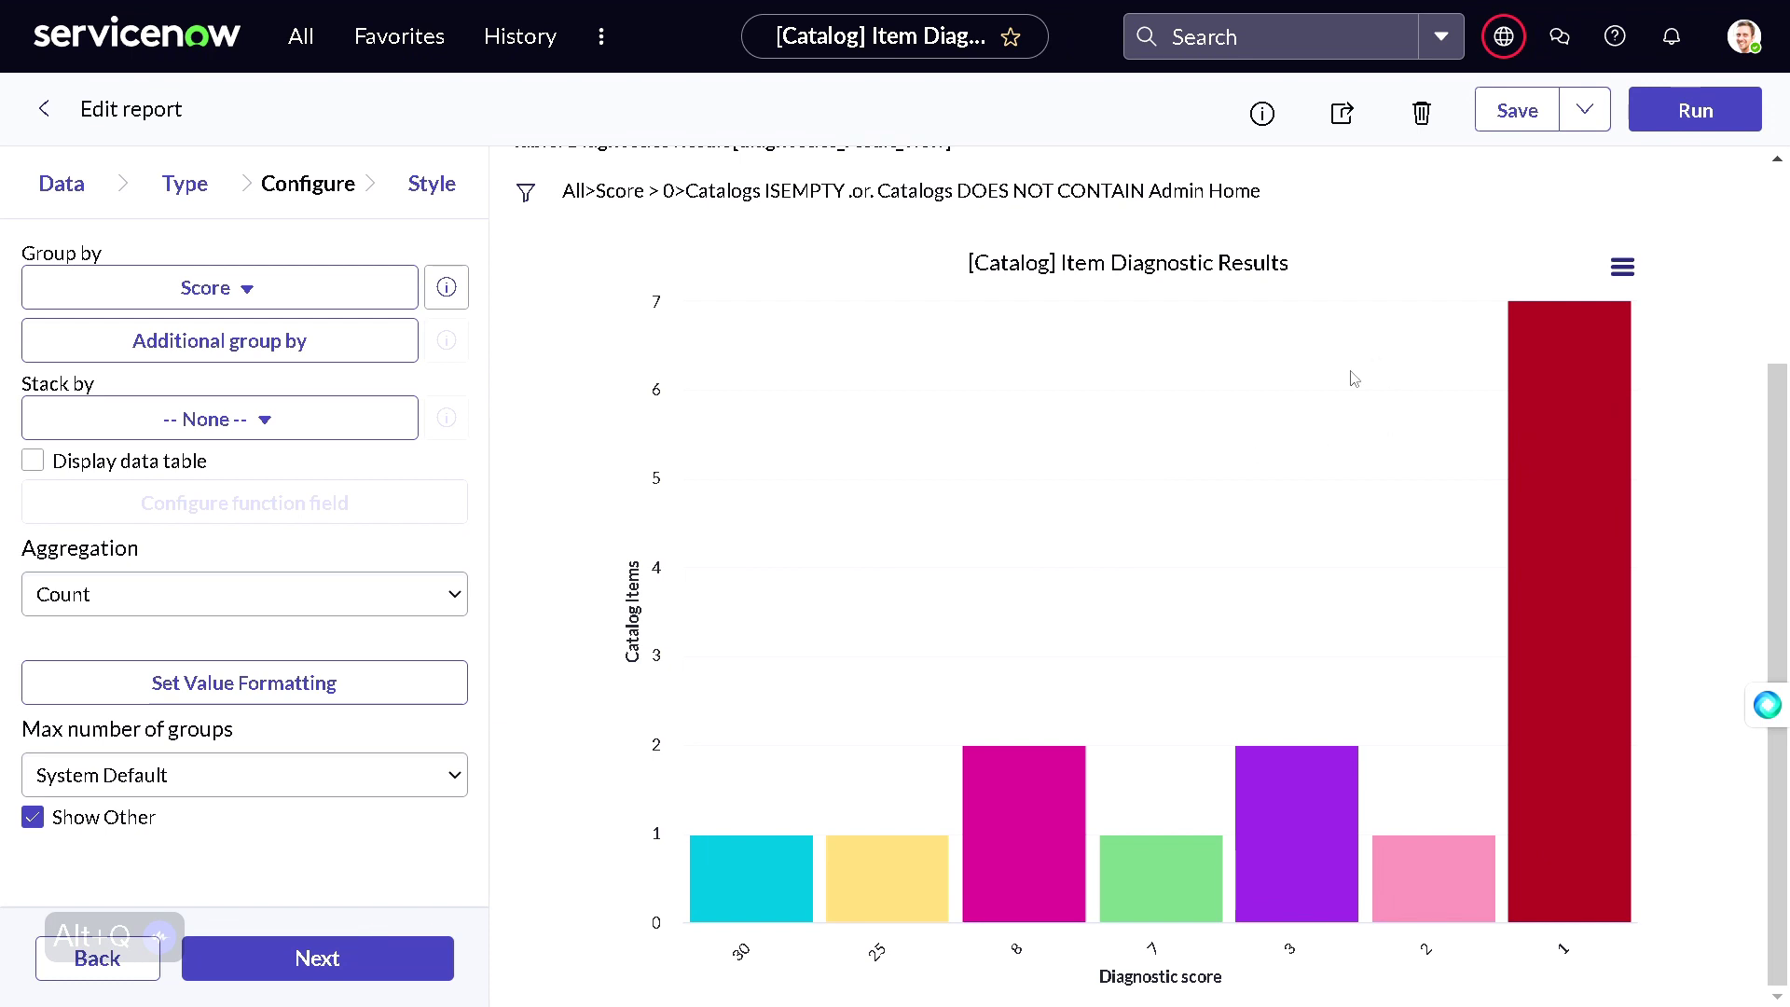
scroll(1336, 418, up, 2)
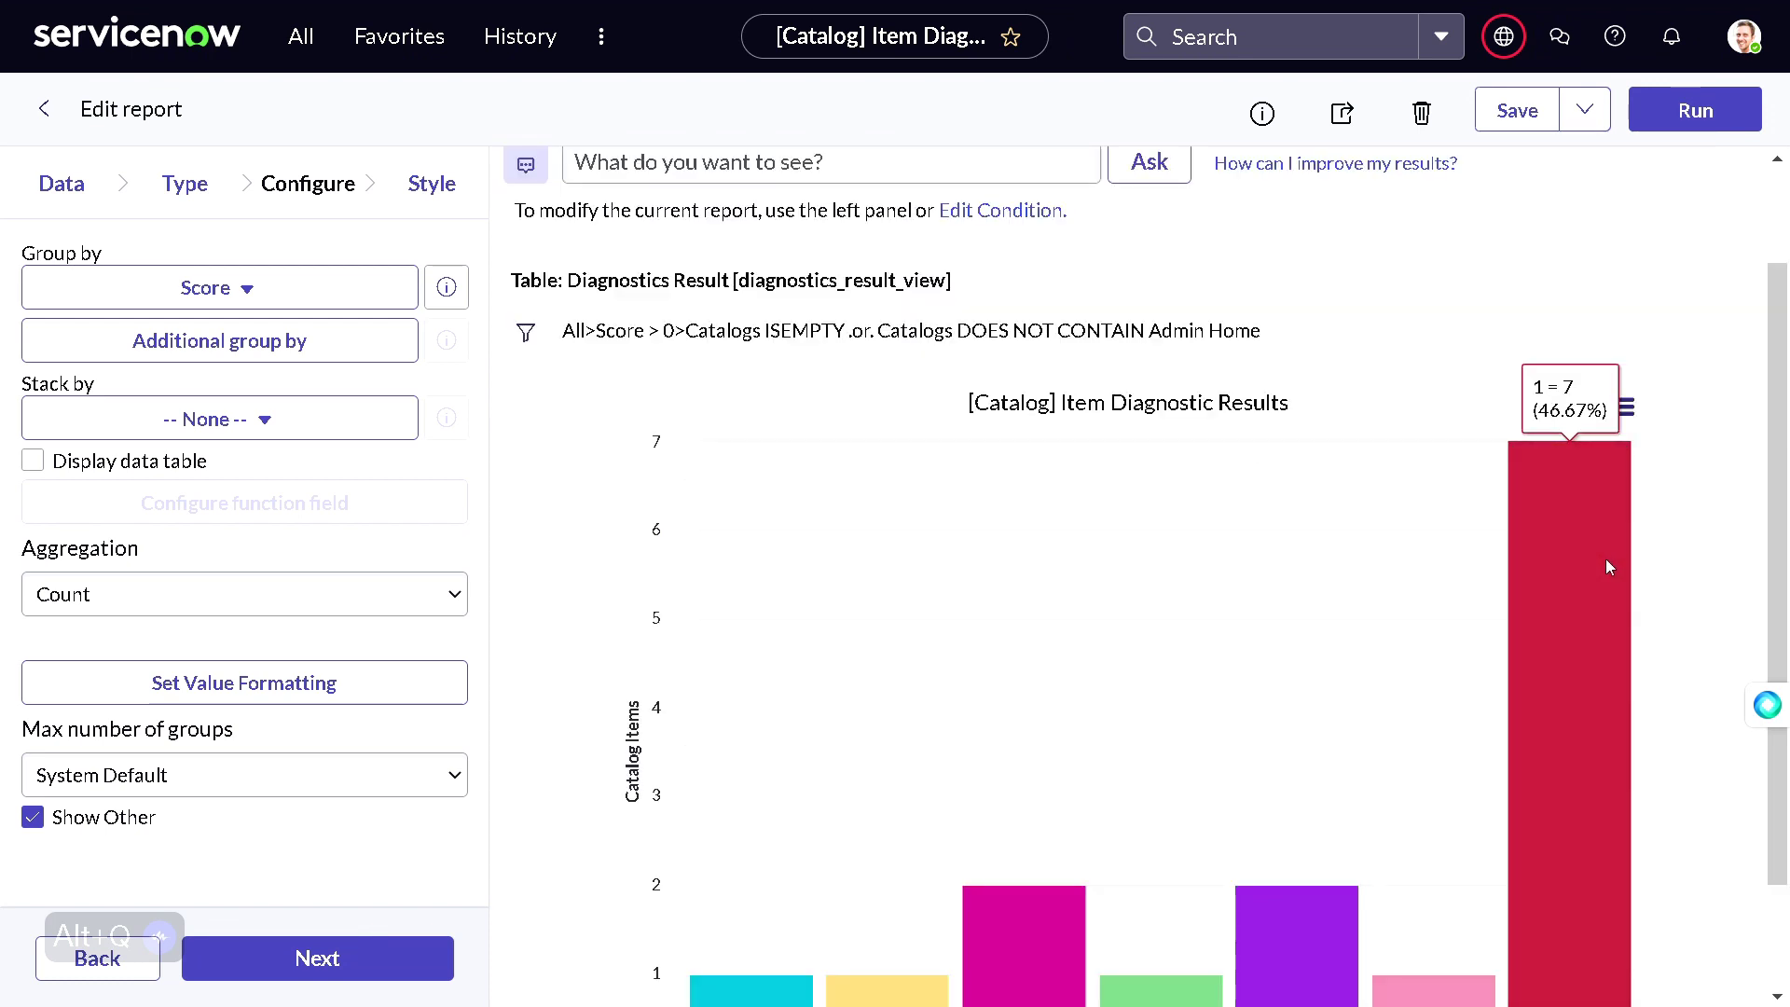
scroll(1575, 511, down, 2)
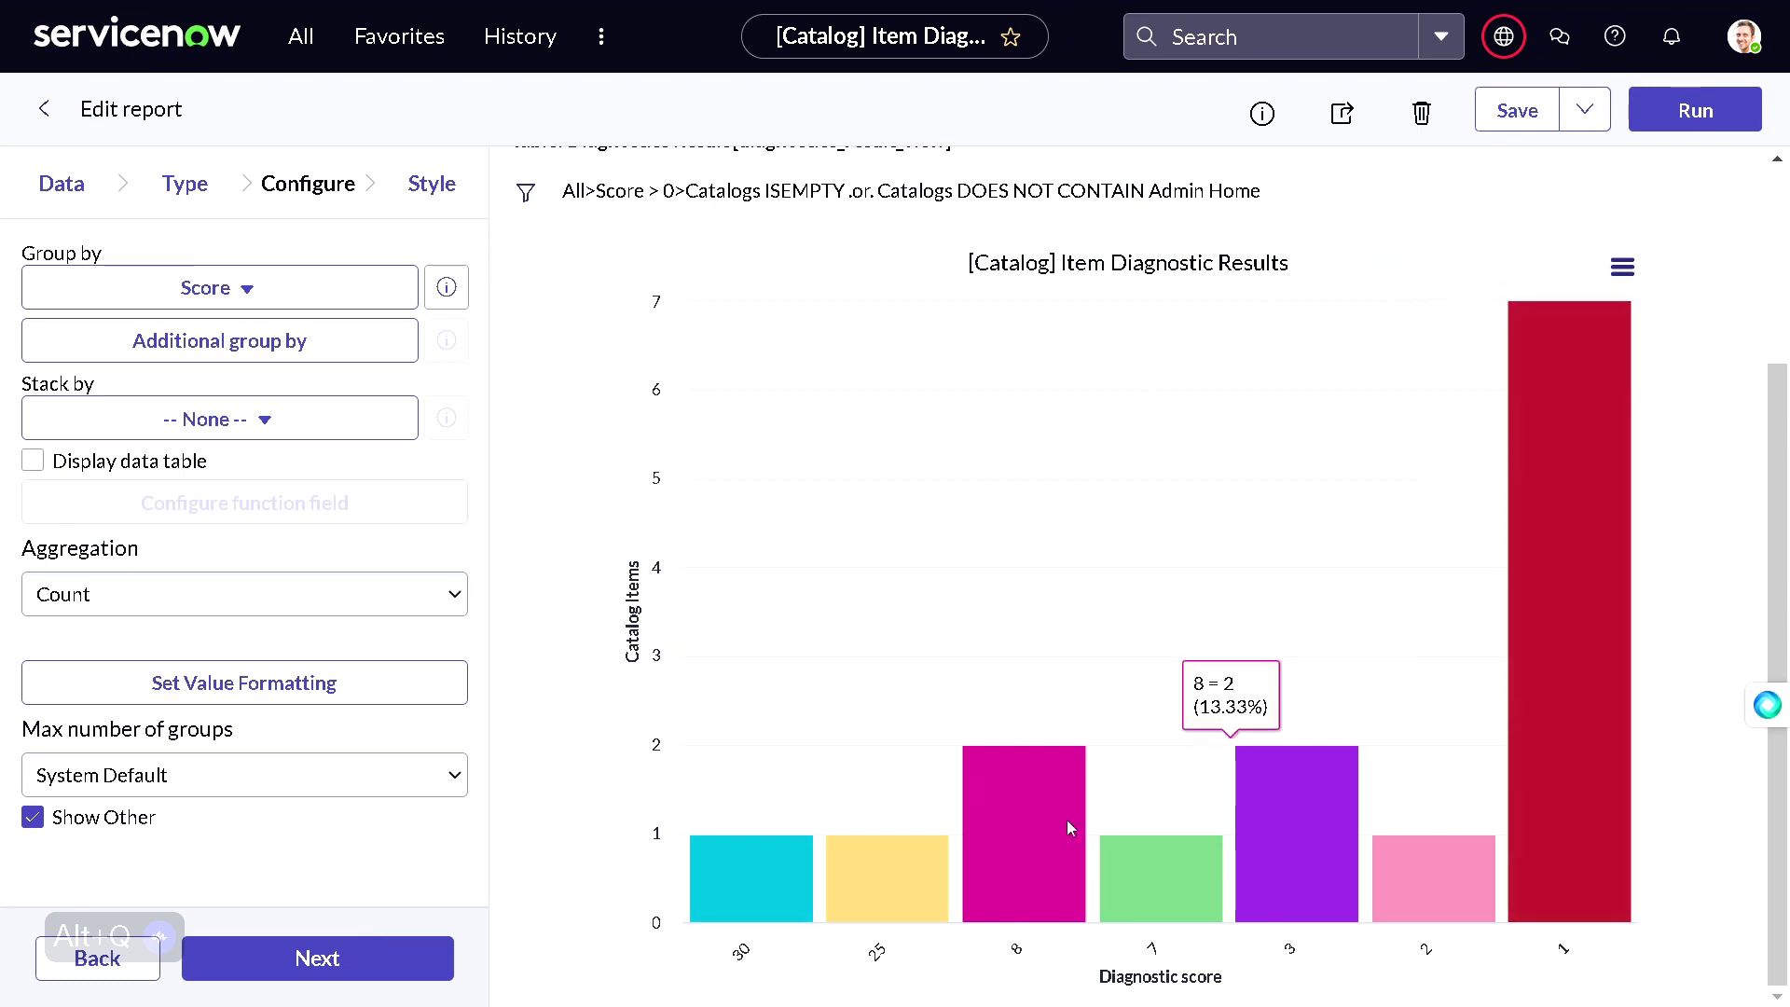
click(755, 865)
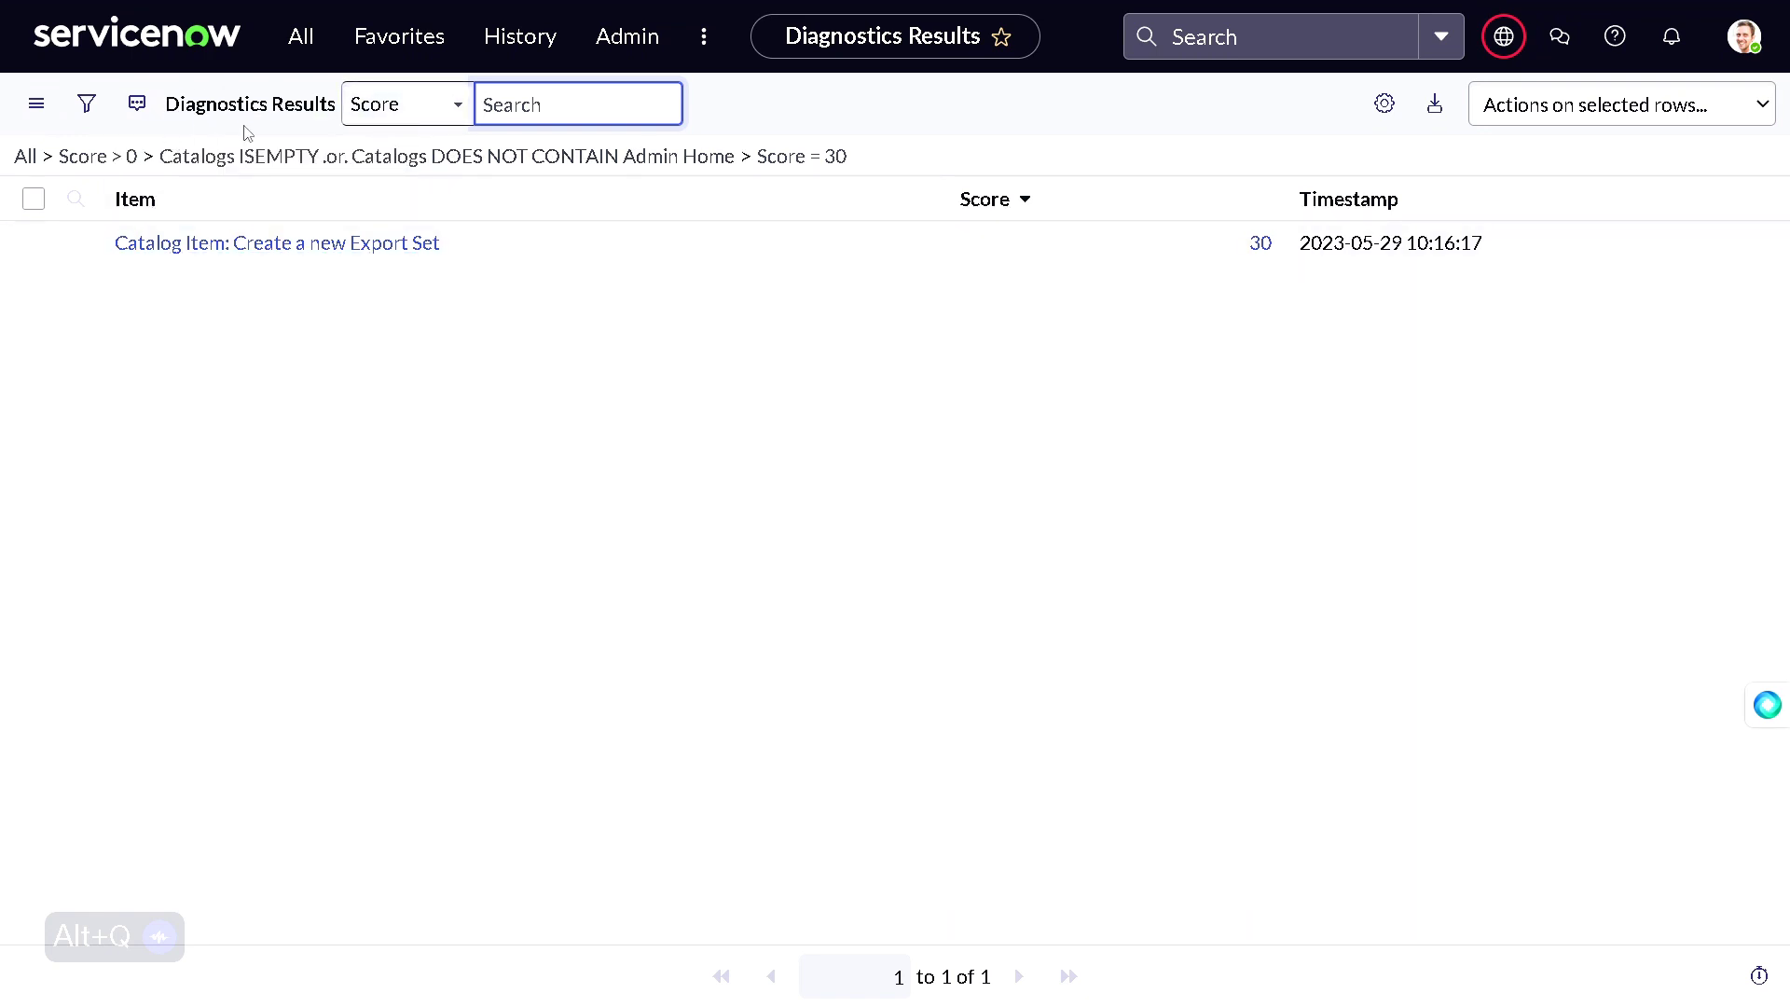
Open the Create a new Export Set diagnostics result and select its score of 30.
click(962, 252)
click(1258, 244)
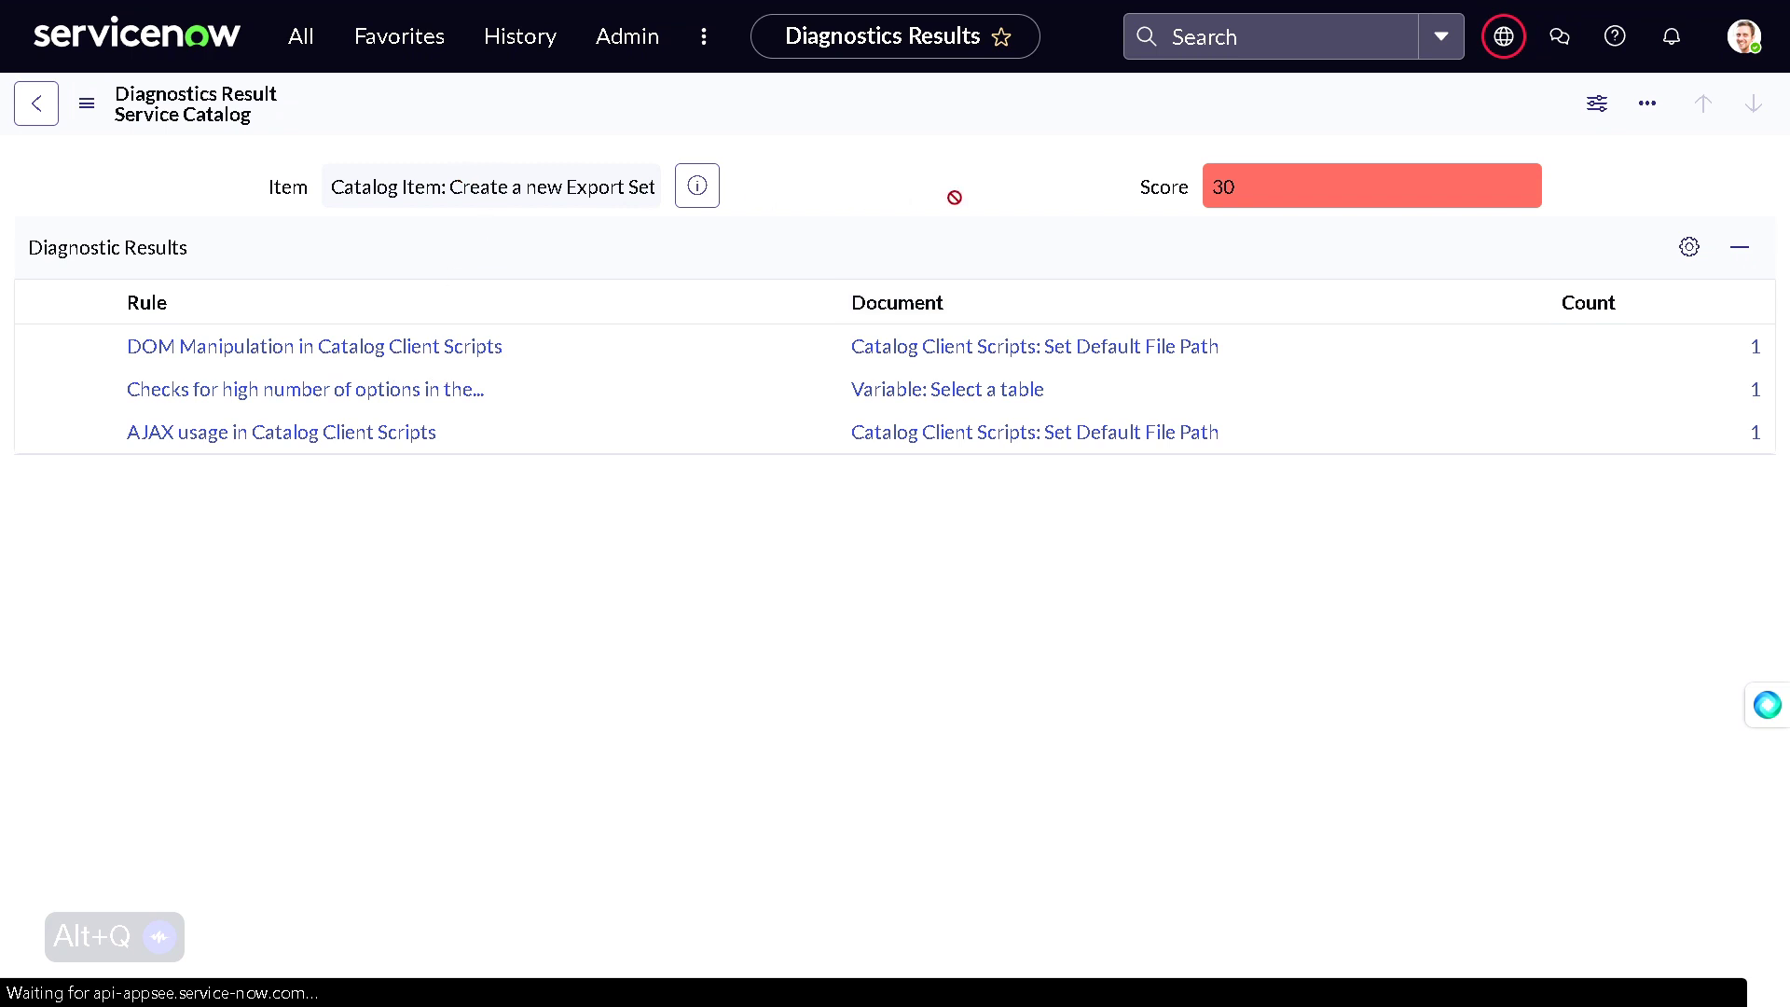
double_click(1255, 188)
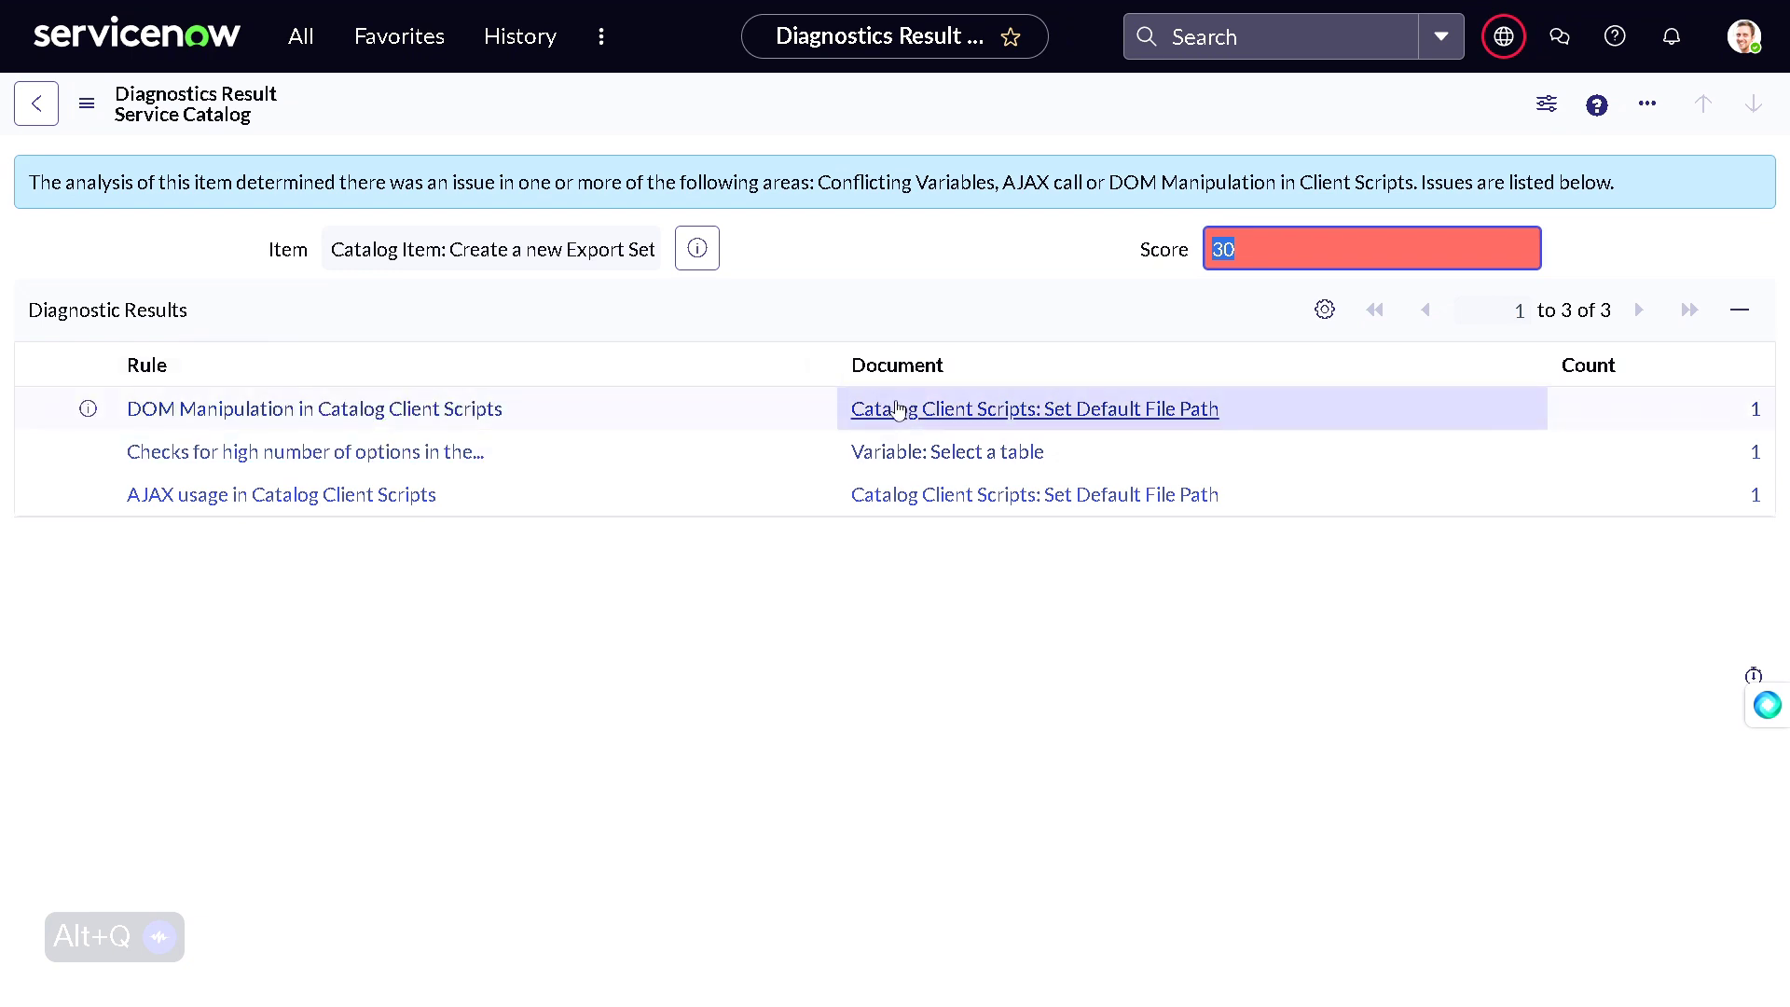
Open the Set Default File Path catalog client script and scroll to its GlideAjax code.
click(898, 411)
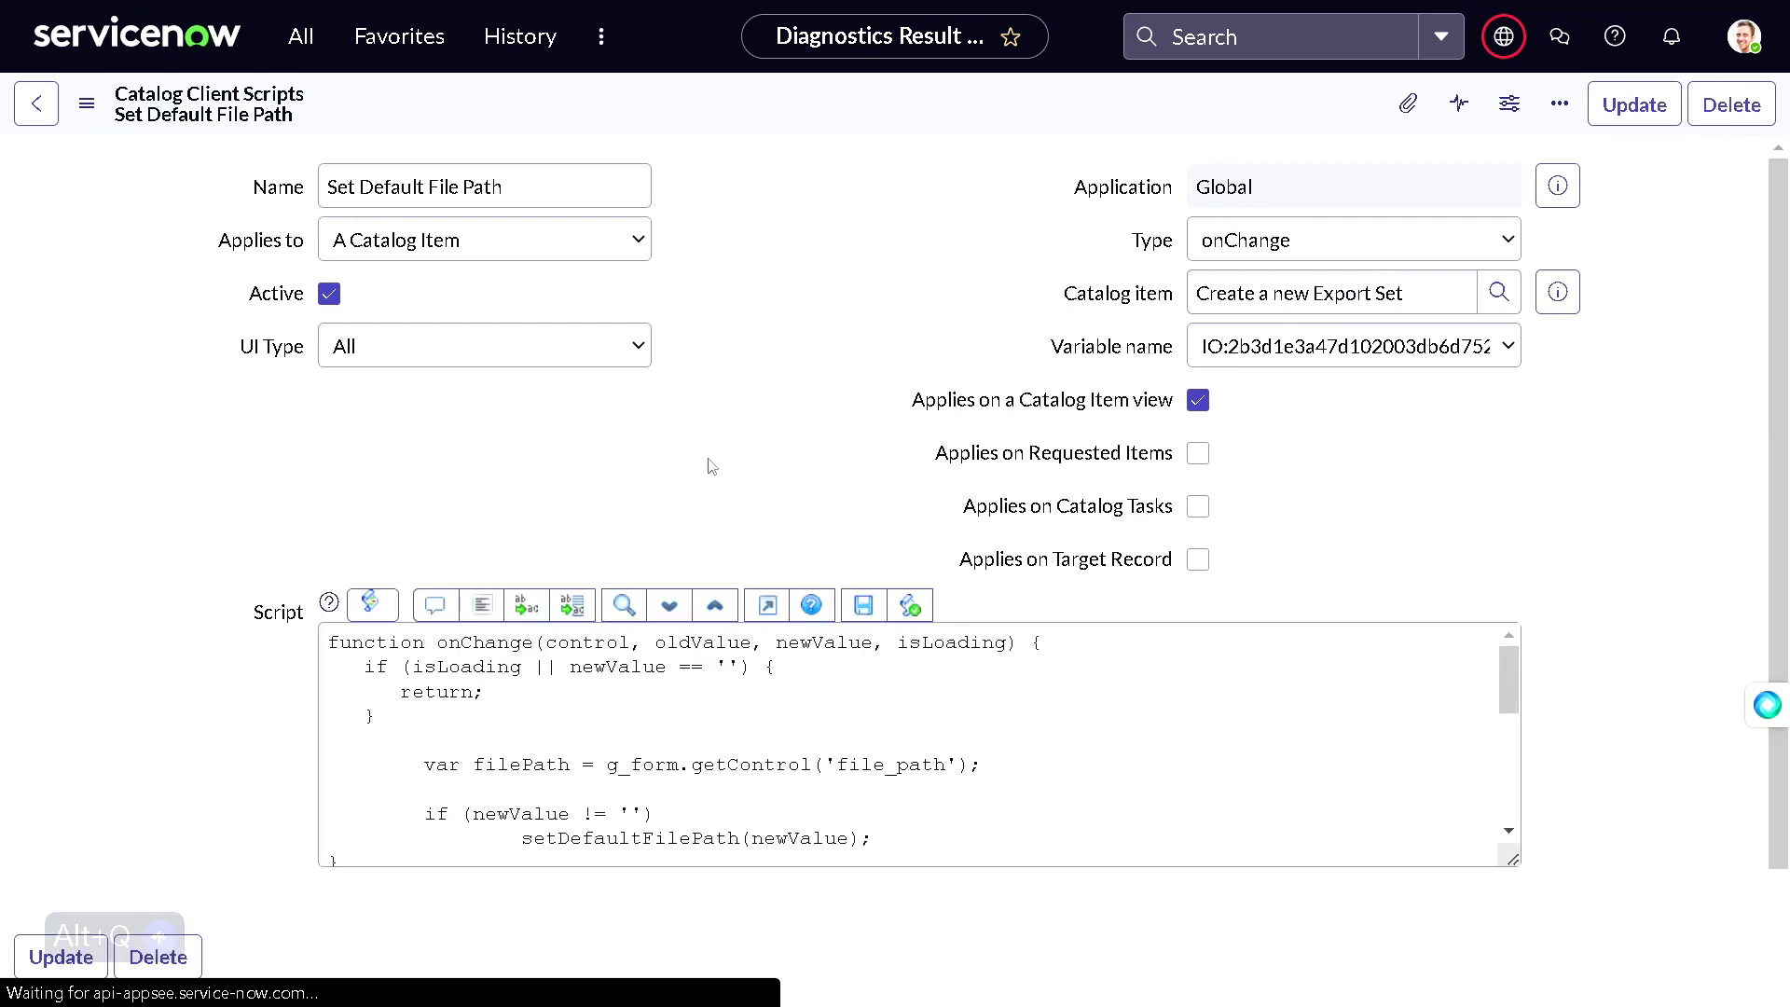
scroll(696, 435, down, 5)
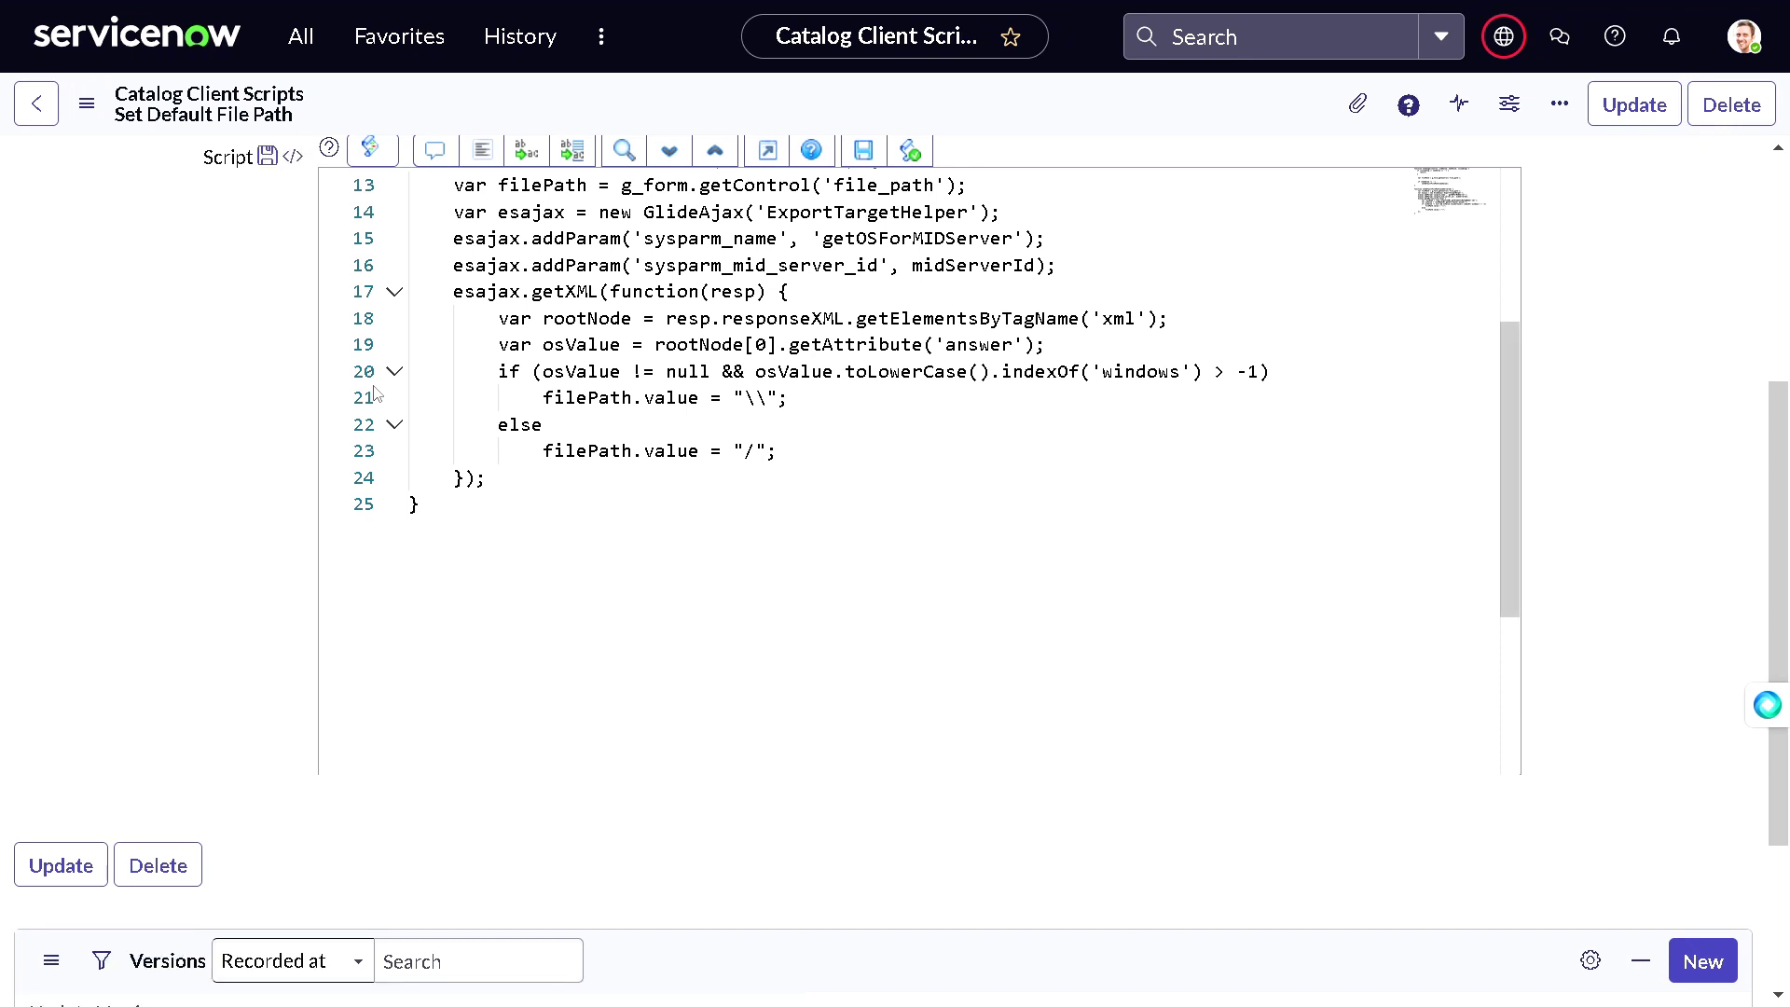
key(alt+q)
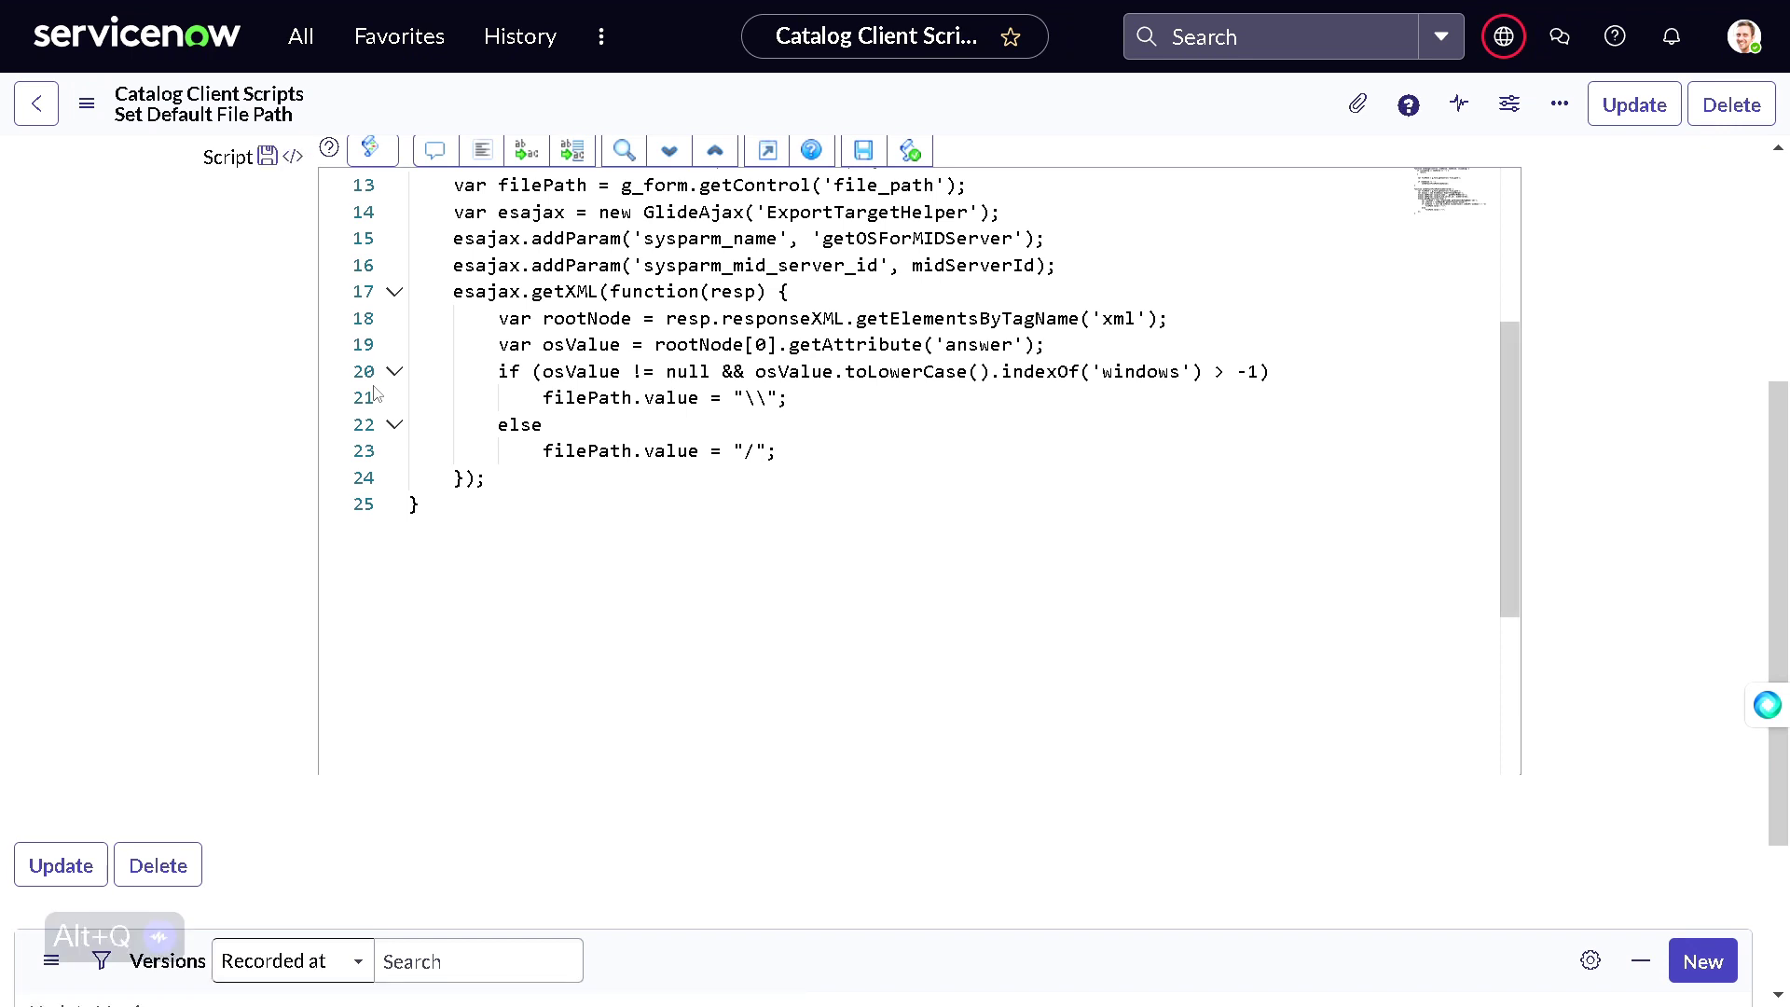